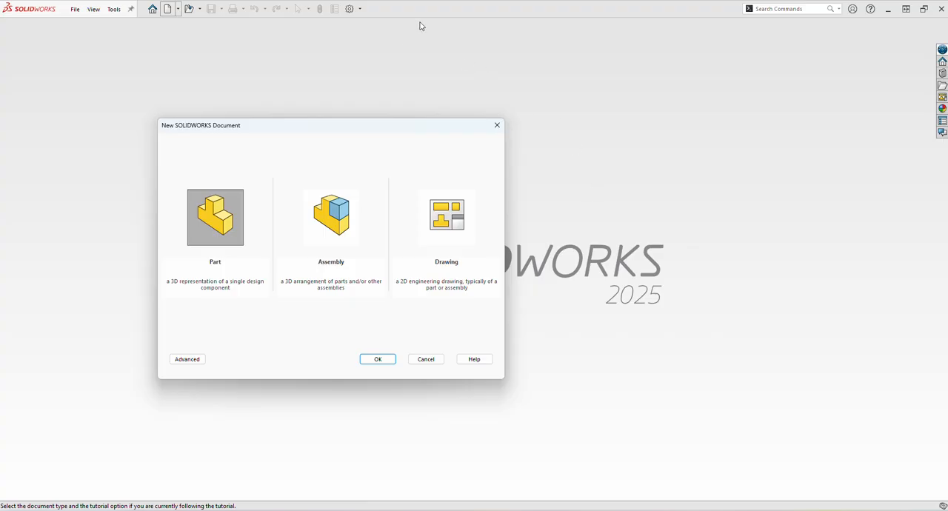
# - Check the Exercise-10 reference drawing and create a new part document
pyautogui.hotkey('alt', 'Tab')
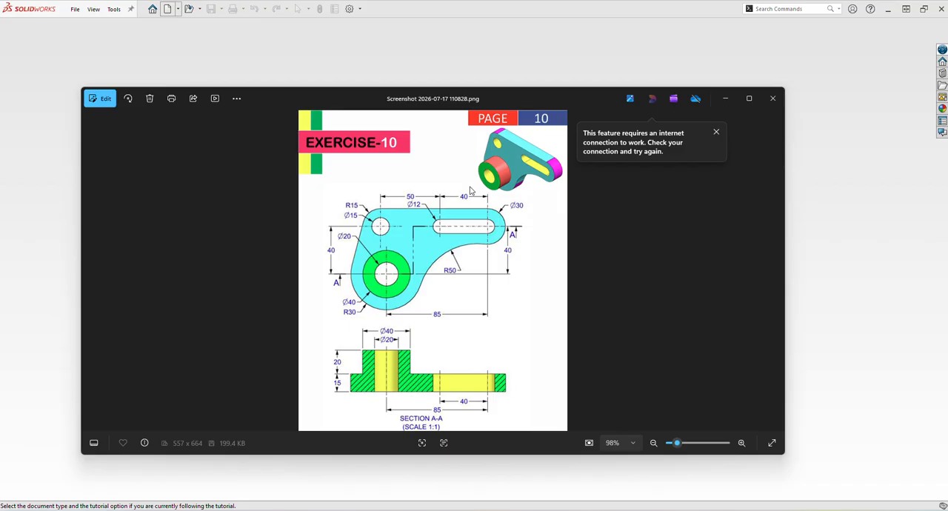
pyautogui.click(424, 25)
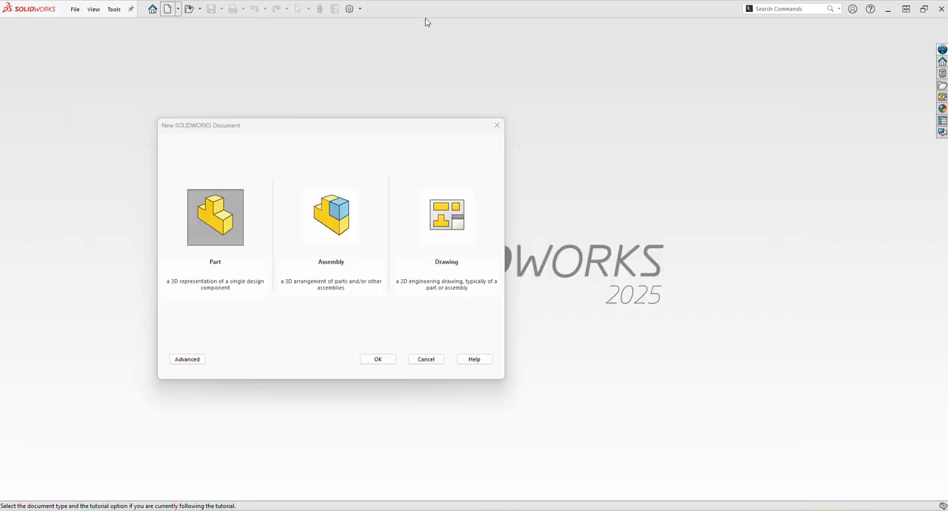
pyautogui.click(377, 359)
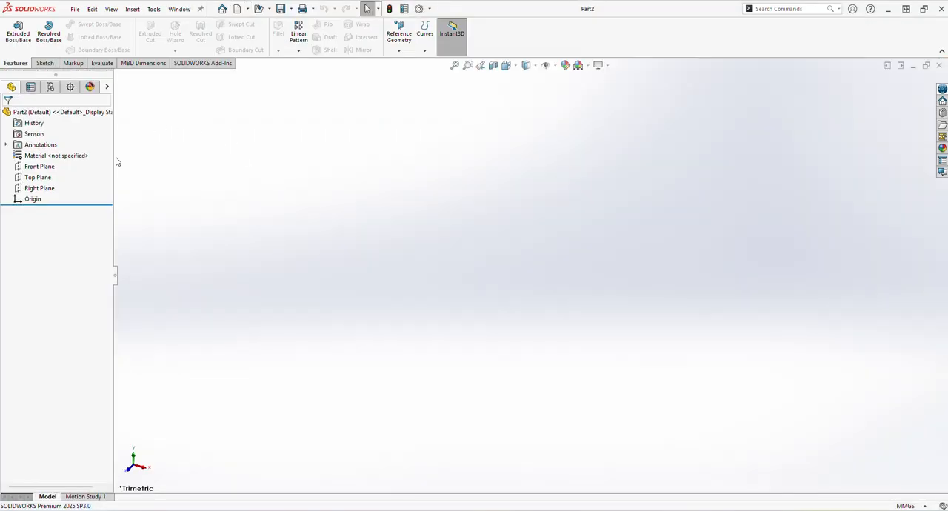
# - Start a sketch on the Front Plane and draw a horizontal centerline about 147 mm long through the origin
pyautogui.click(39, 166)
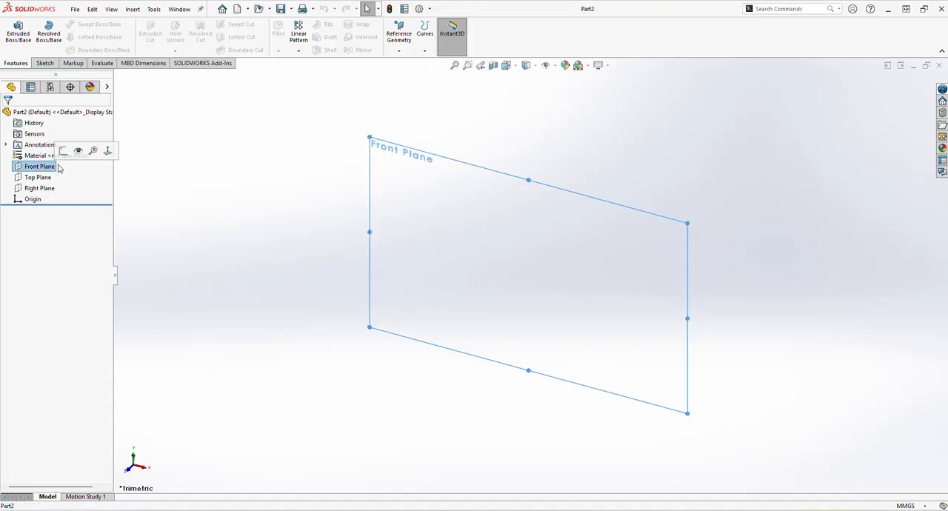
pyautogui.click(64, 151)
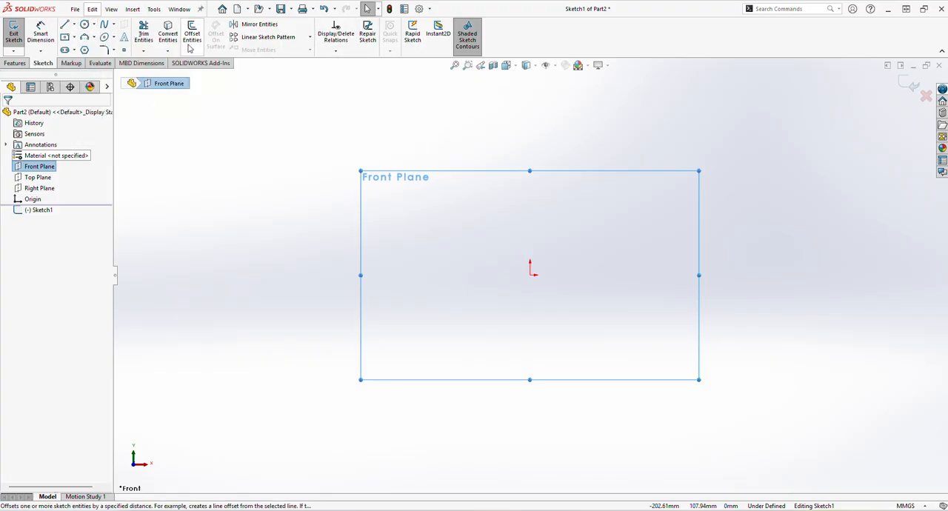
pyautogui.click(74, 24)
pyautogui.click(84, 47)
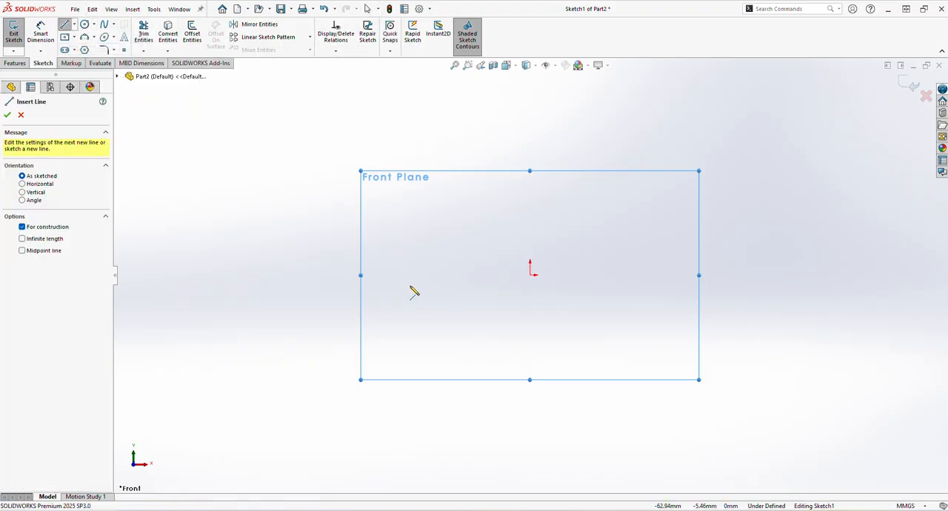
pyautogui.click(394, 275)
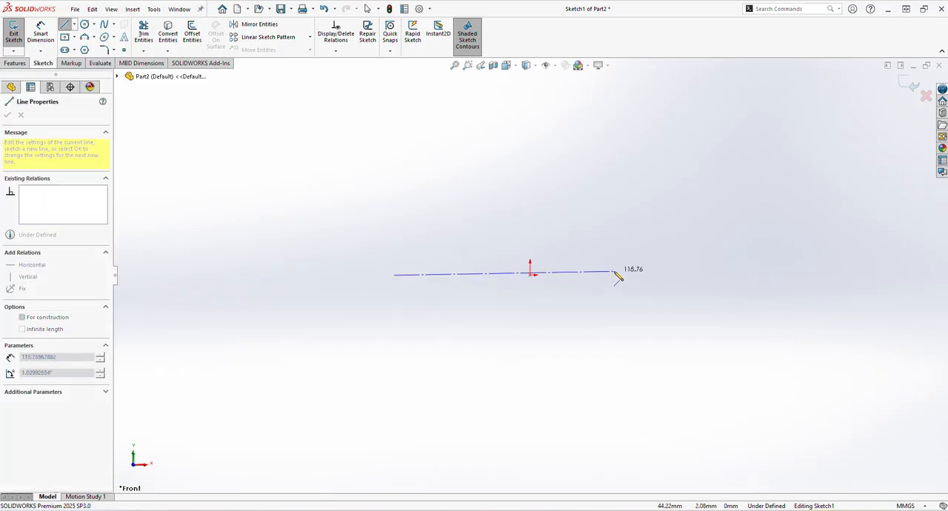
pyautogui.click(678, 275)
pyautogui.press('Escape')
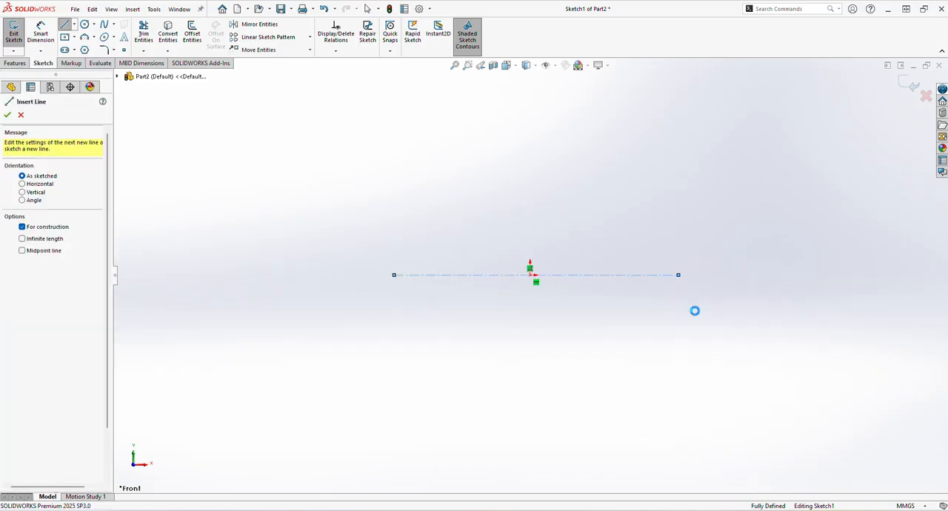
pyautogui.press('Escape')
# - Draw a vertical centerline about 72 mm long across the horizontal centerline, about 61 mm left of the origin
pyautogui.click(74, 26)
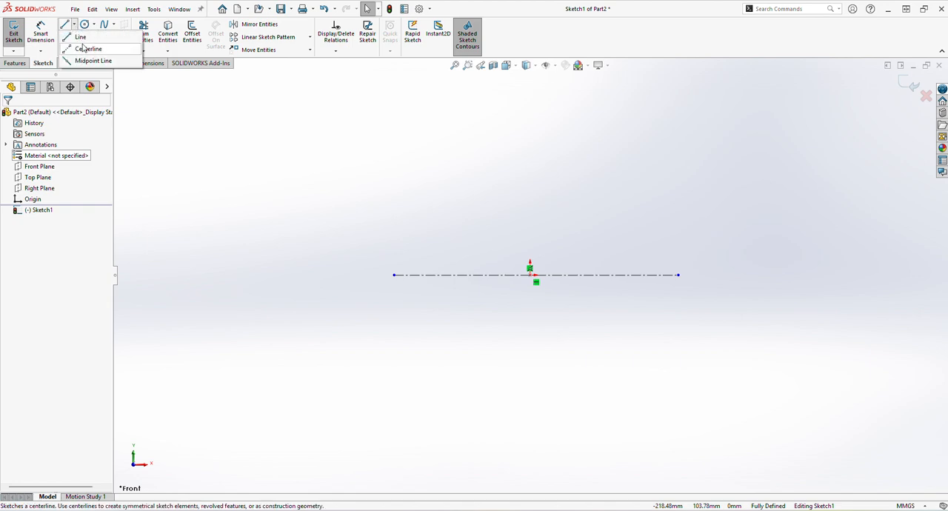
pyautogui.click(88, 48)
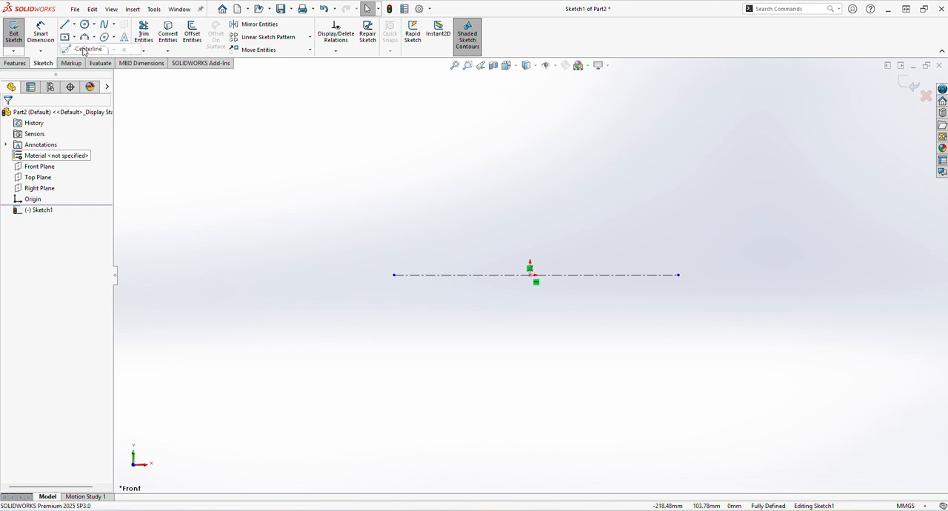
pyautogui.click(411, 195)
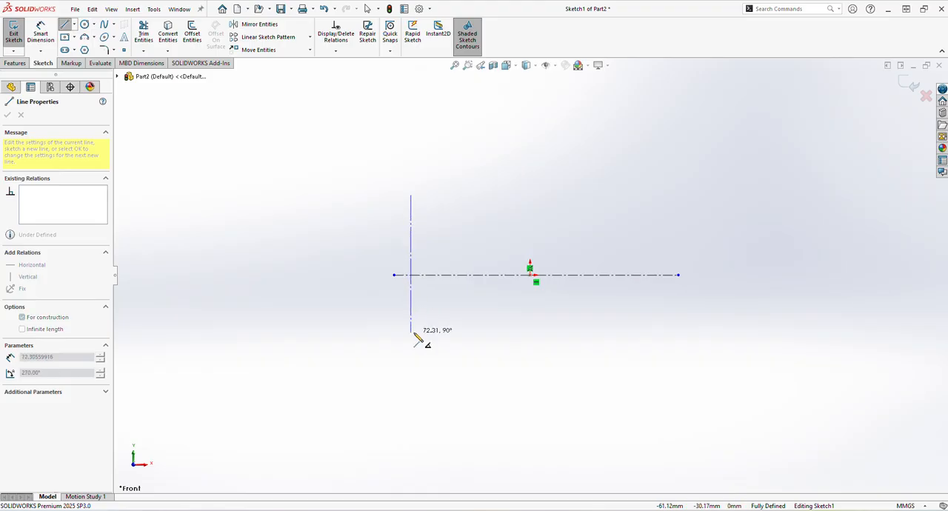
pyautogui.click(411, 333)
pyautogui.rightClick(443, 340)
pyautogui.click(460, 341)
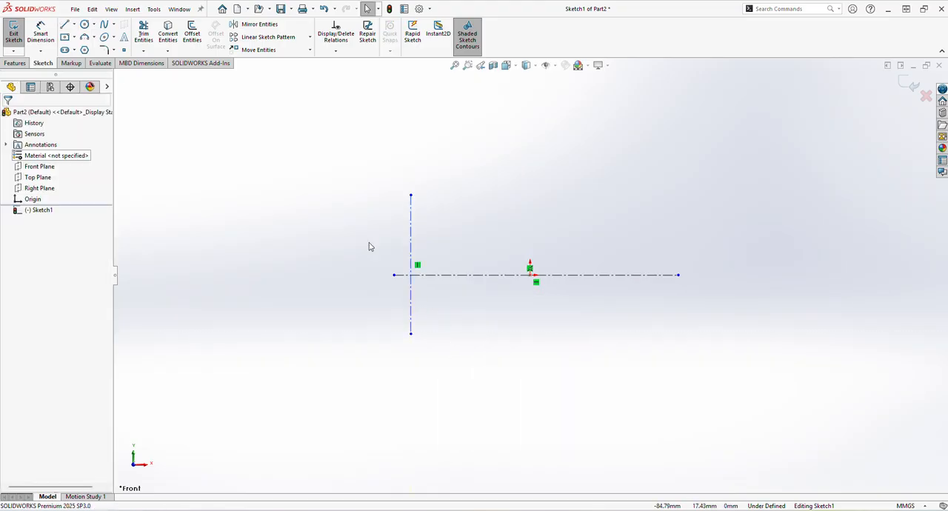
# - Draw a second vertical centerline across the horizontal centerline, about 64 mm right of the origin
pyautogui.click(73, 24)
pyautogui.click(87, 46)
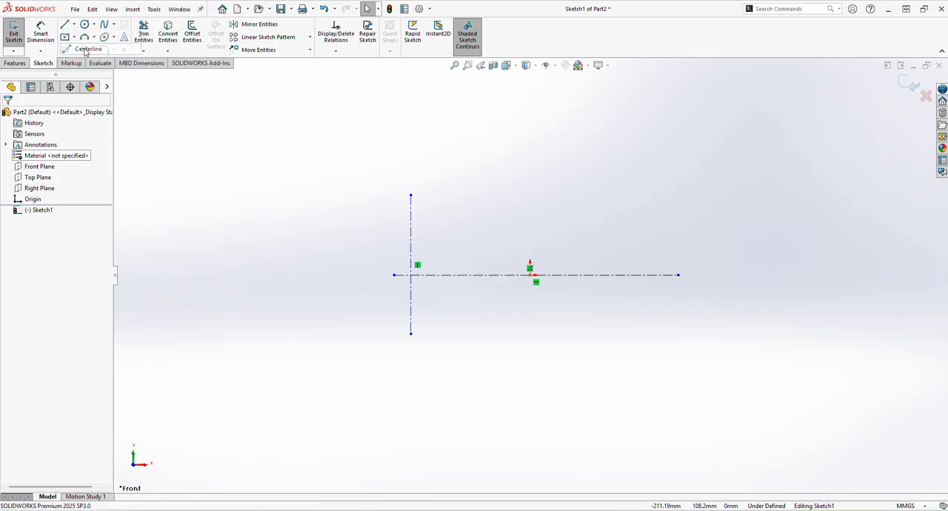
pyautogui.click(650, 197)
pyautogui.click(651, 321)
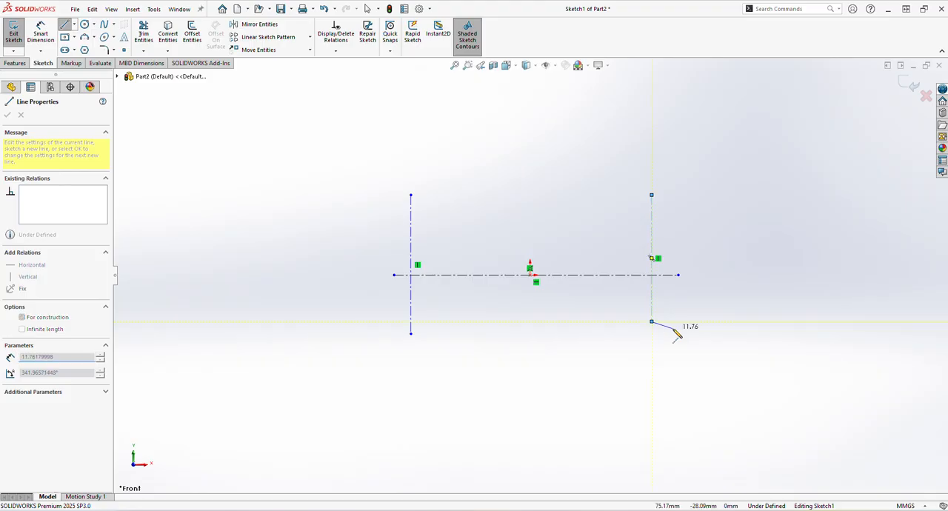
pyautogui.rightClick(651, 323)
pyautogui.click(677, 334)
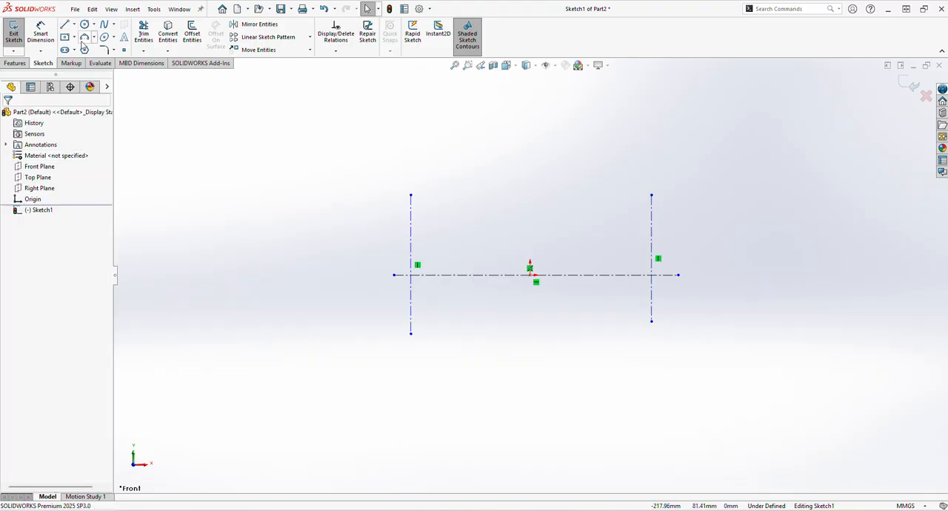
# - Draw a second horizontal centerline about 131 mm long, well below the existing centerlines
pyautogui.click(73, 24)
pyautogui.click(73, 52)
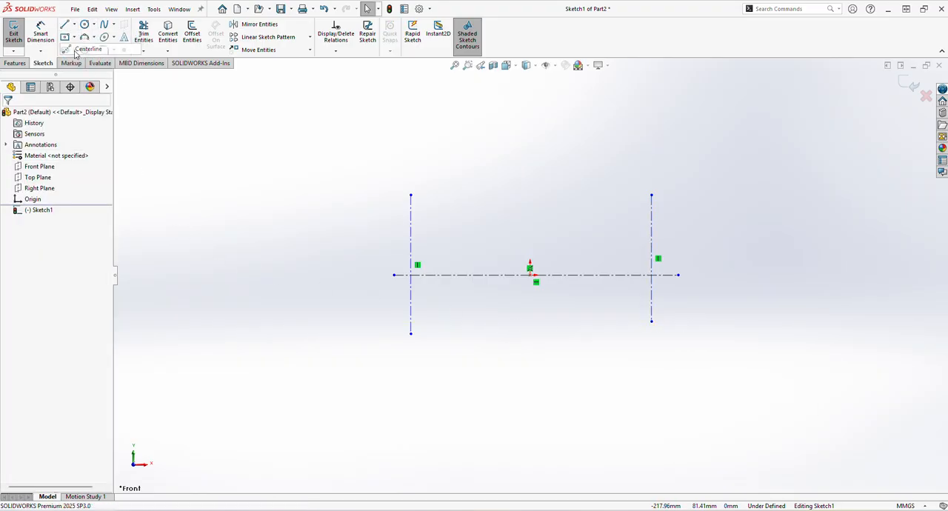
pyautogui.scroll(-2, 412, 386)
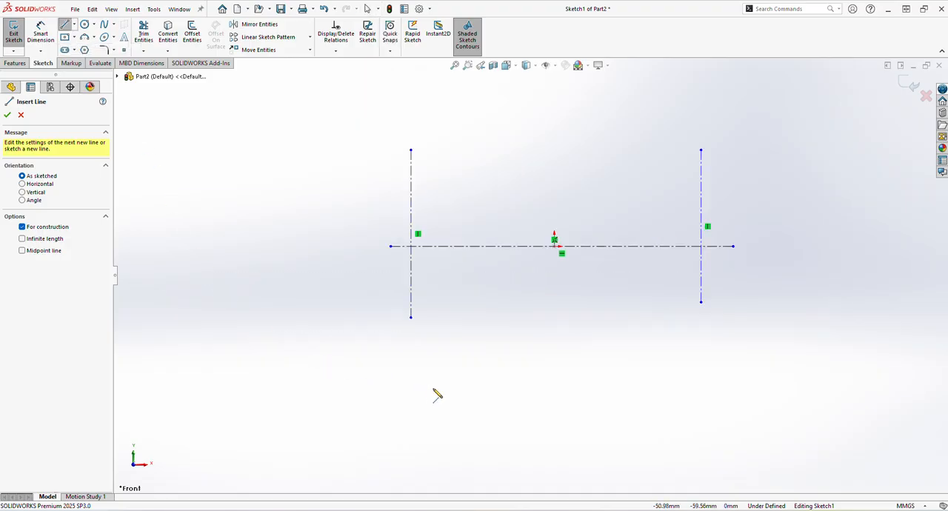
pyautogui.click(411, 440)
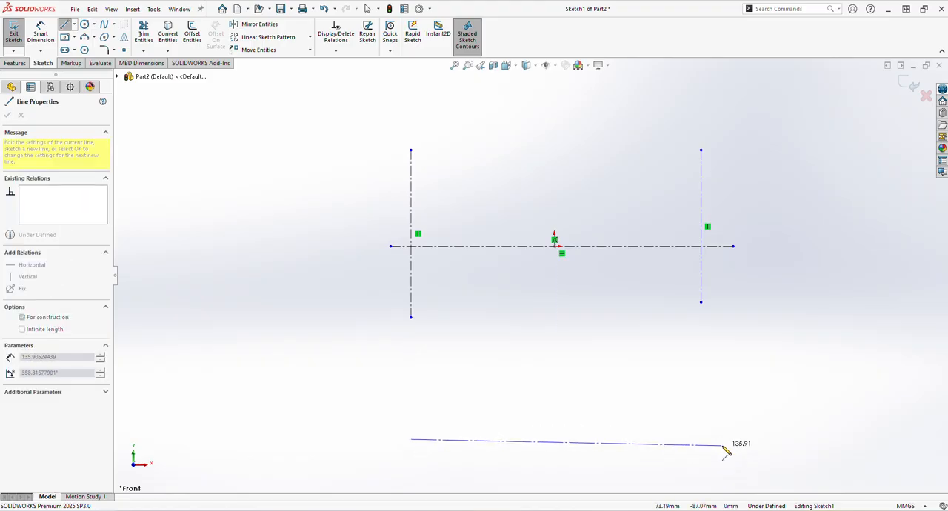
pyautogui.click(712, 439)
pyautogui.rightClick(713, 440)
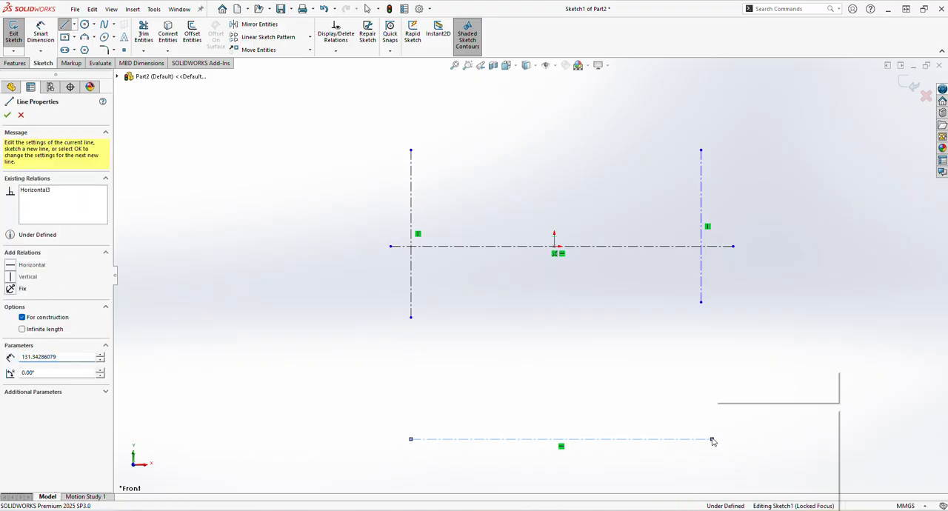
pyautogui.click(731, 414)
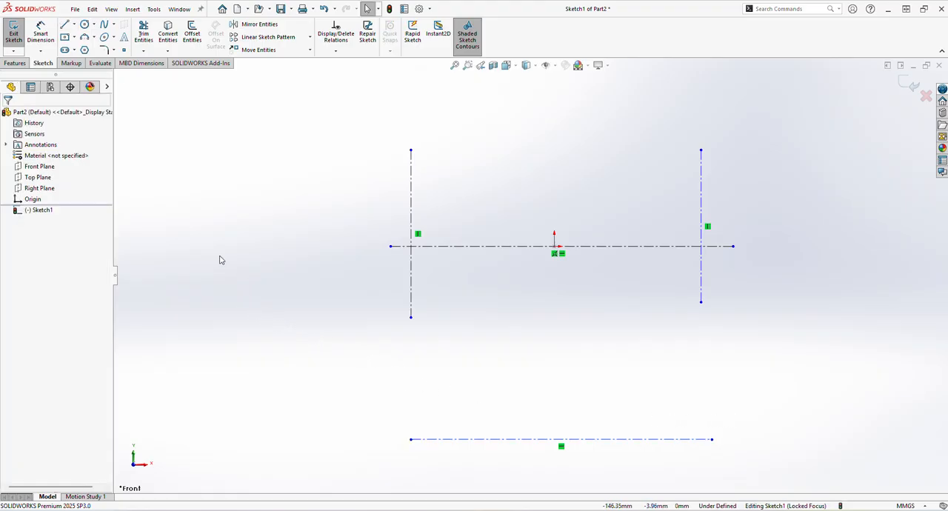
# - Draw a vertical centerline about 43 mm long crossing the lower horizontal centerline near its left end
pyautogui.click(73, 24)
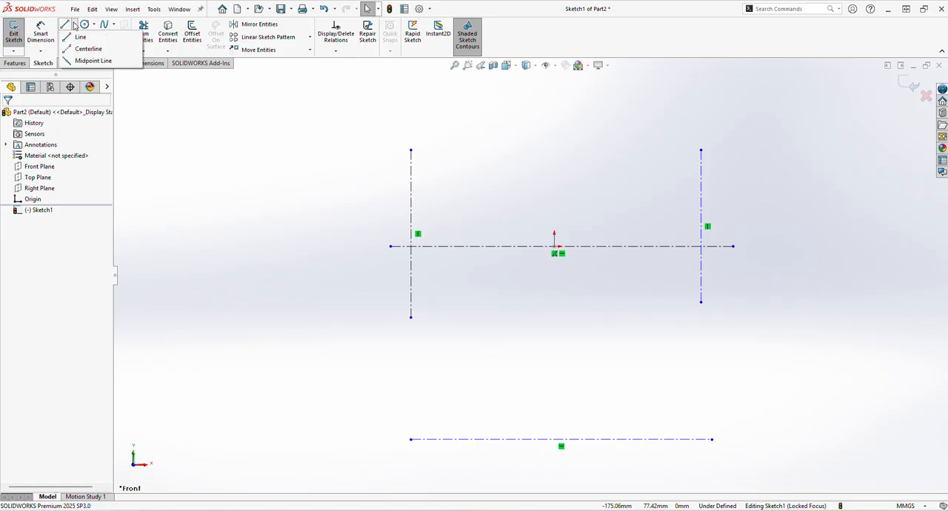
pyautogui.click(87, 49)
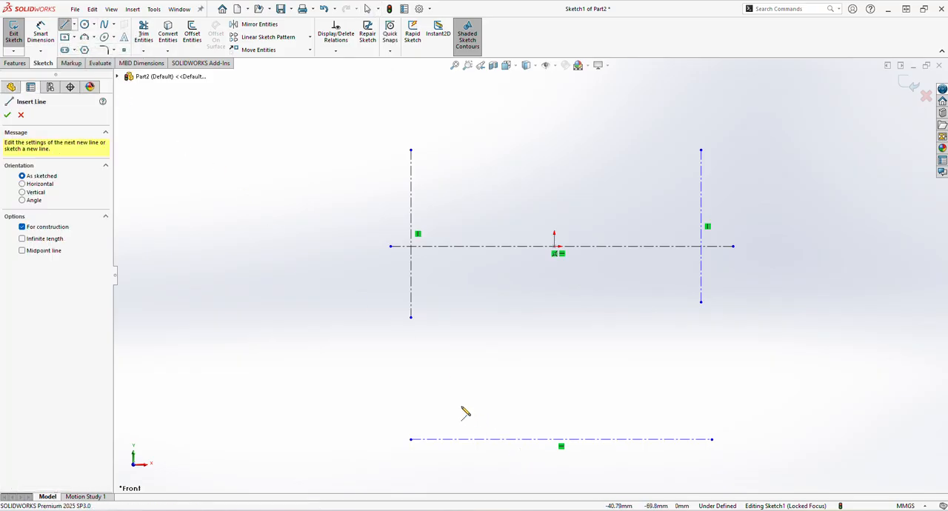
pyautogui.click(453, 381)
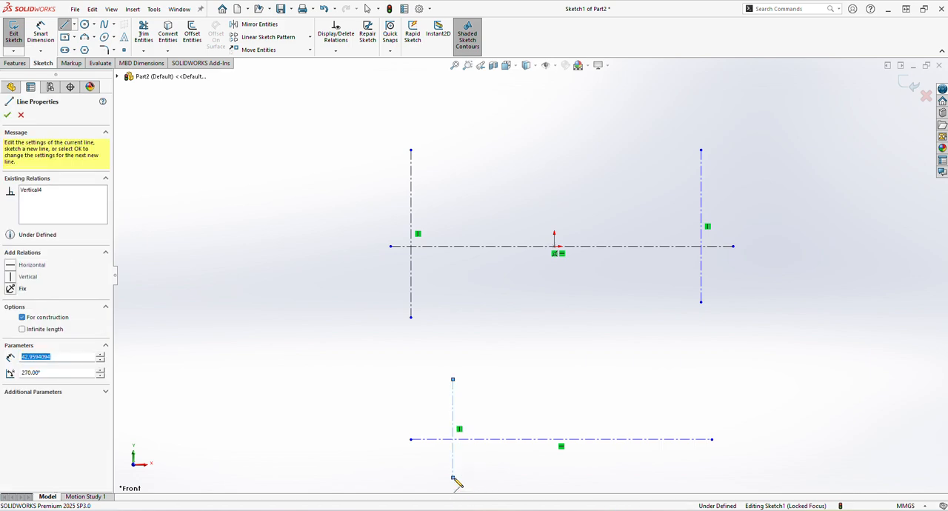
pyautogui.click(452, 478)
pyautogui.rightClick(454, 479)
pyautogui.click(479, 421)
pyautogui.press('Escape')
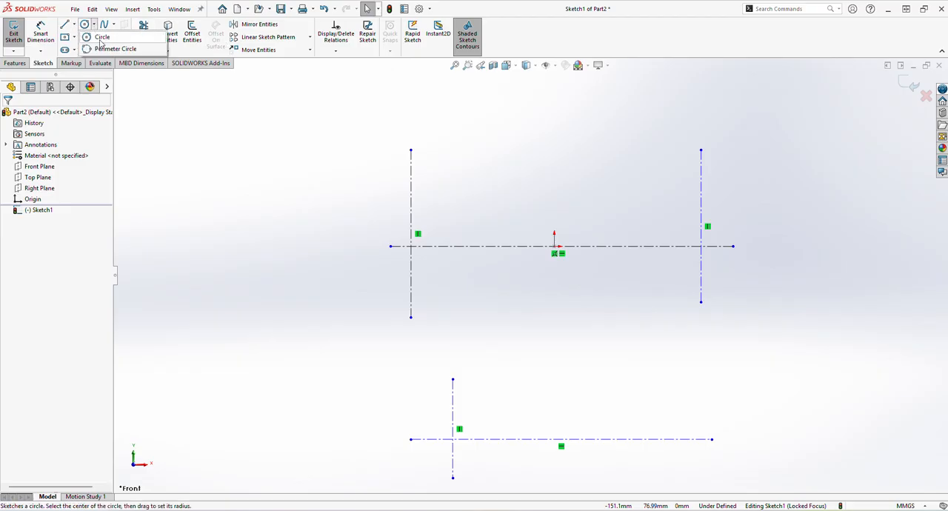
# - Draw a circle of about 22 mm radius centred where the right vertical centerline meets the upper horizontal centerline
pyautogui.click(86, 26)
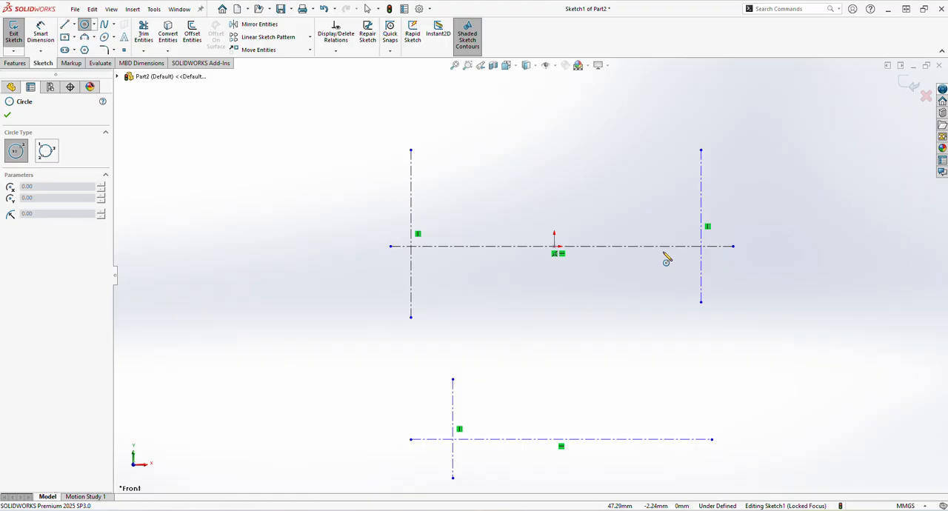
pyautogui.click(702, 246)
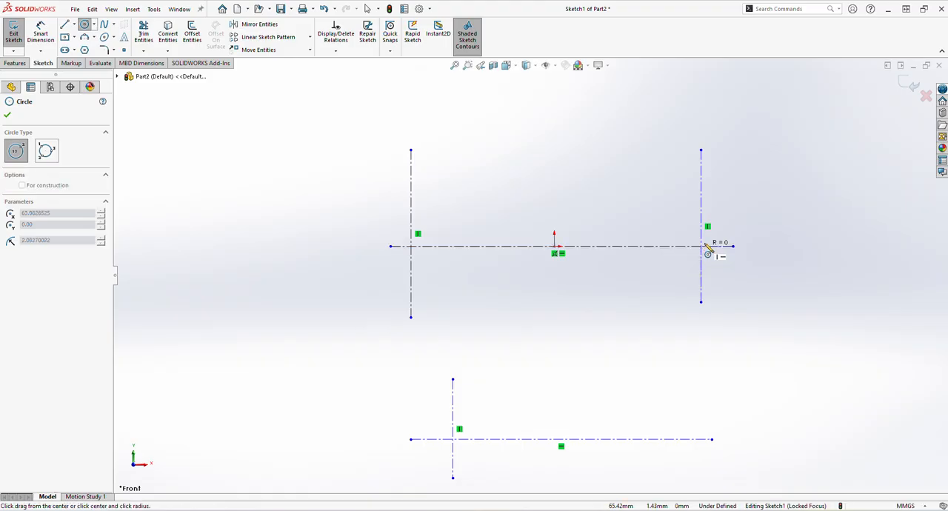
pyautogui.click(744, 221)
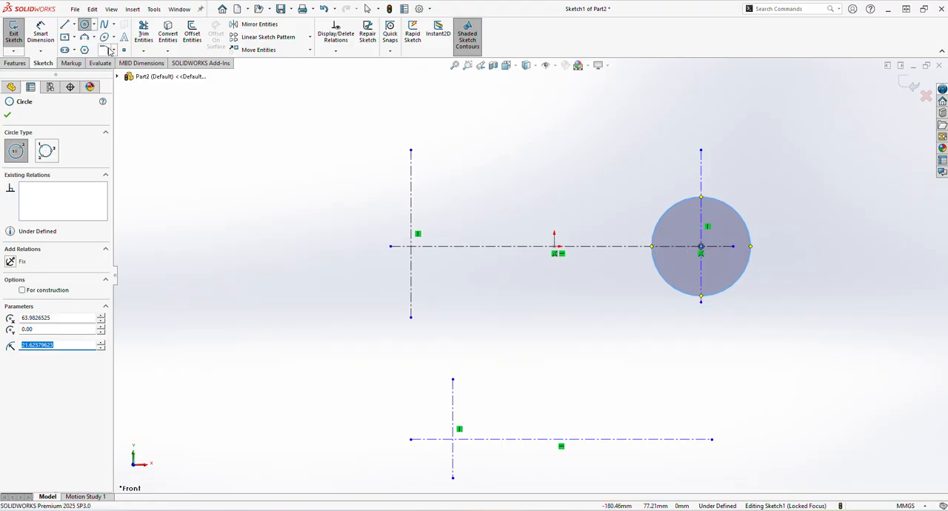
# - Dimension the circle's diameter as 30 mm
pyautogui.click(40, 33)
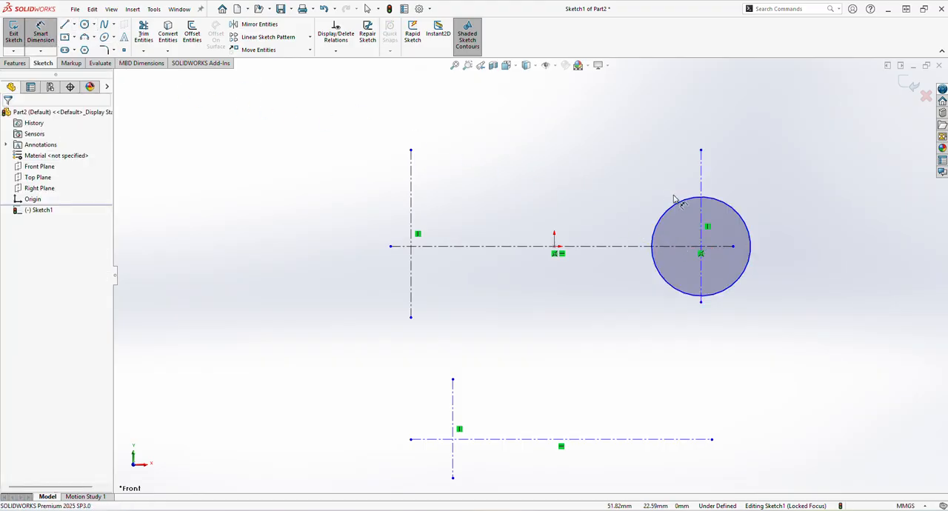
pyautogui.click(730, 211)
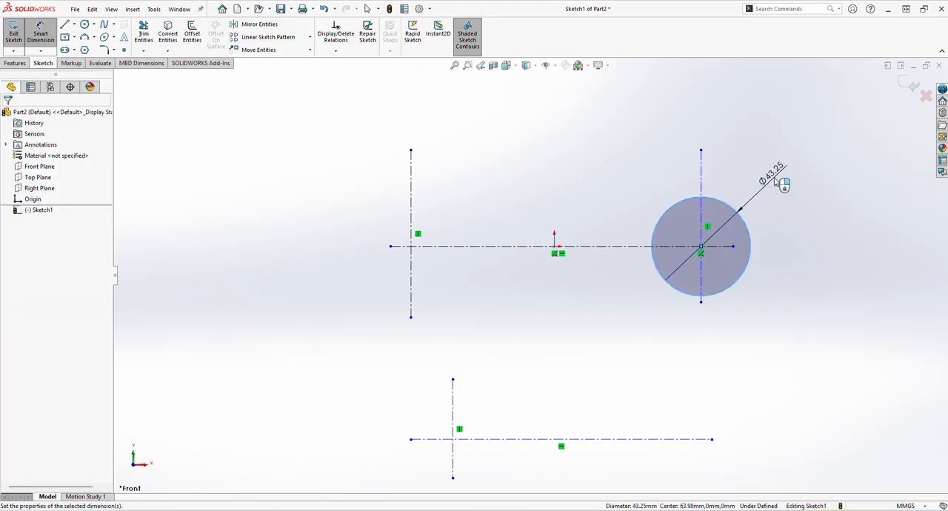
pyautogui.click(775, 181)
pyautogui.write('30')
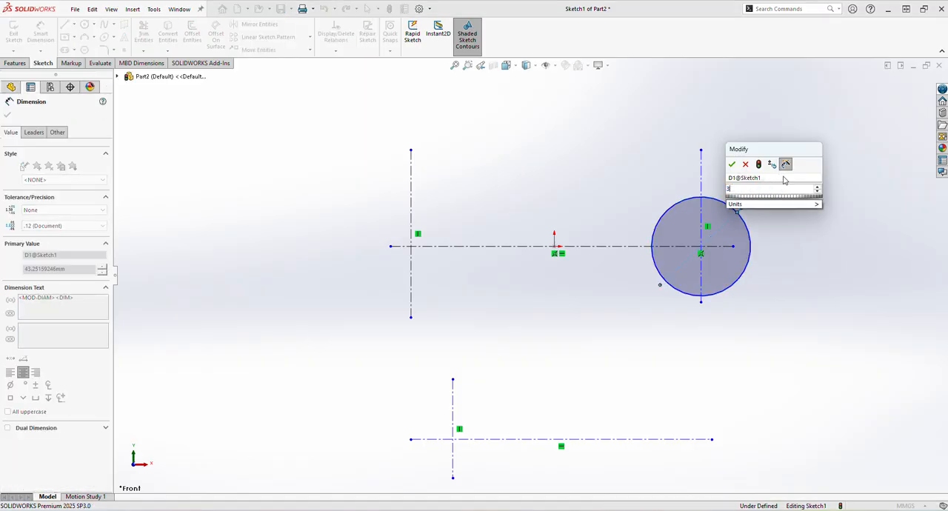
pyautogui.press('Return')
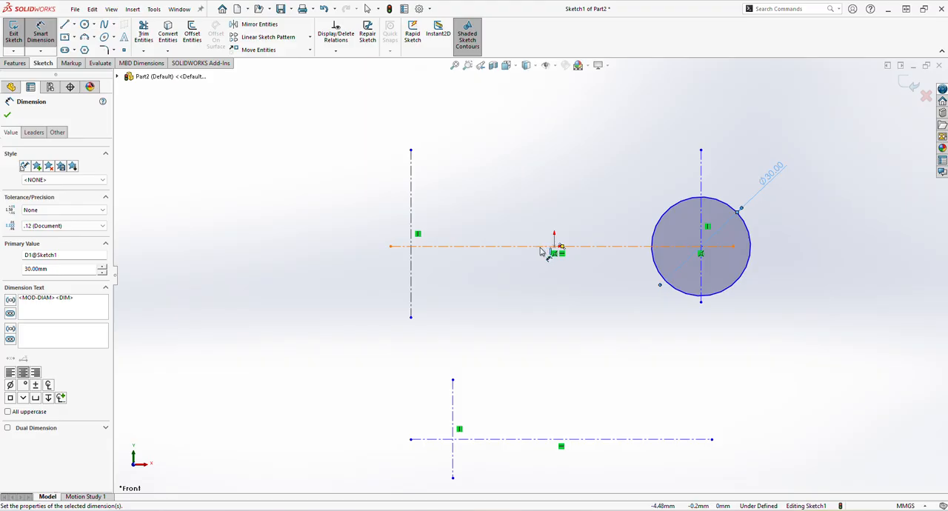
pyautogui.click(8, 116)
# - Make the midpoint of the upper horizontal centerline coincident with the origin
pyautogui.click(615, 247)
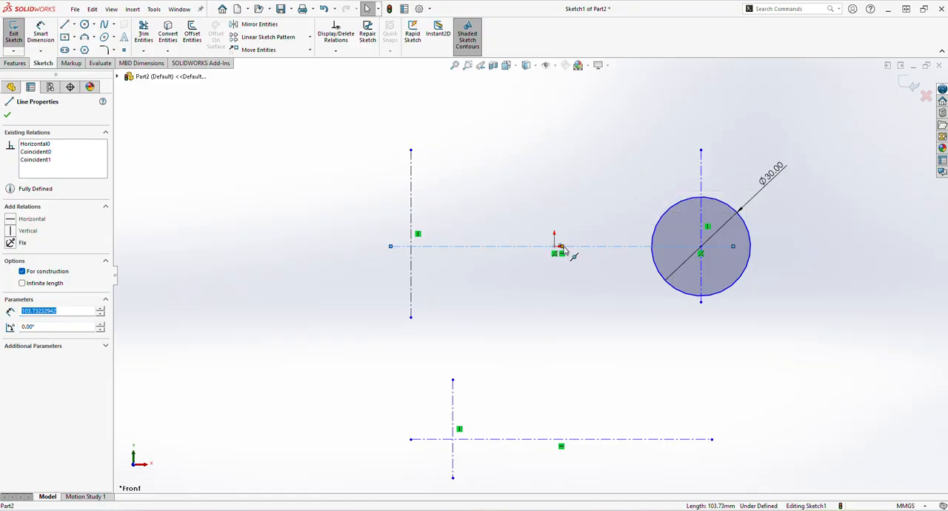
pyautogui.click(562, 246)
pyautogui.keyDown('ctrl'); pyautogui.click(555, 246); pyautogui.keyUp('ctrl')
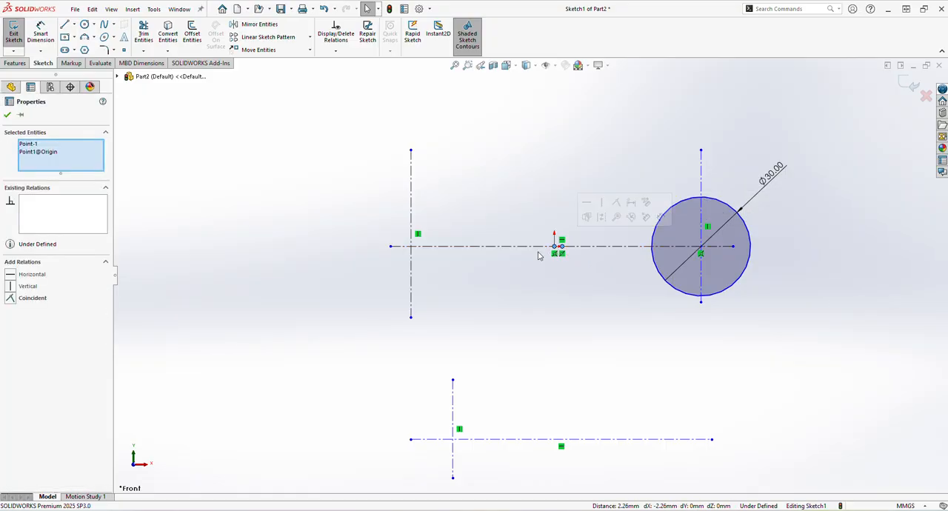
pyautogui.click(10, 298)
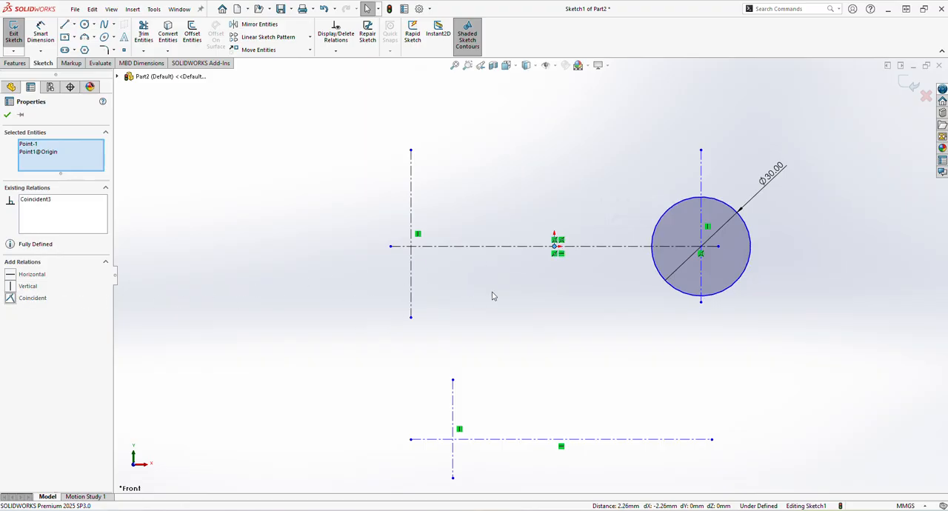
pyautogui.click(597, 309)
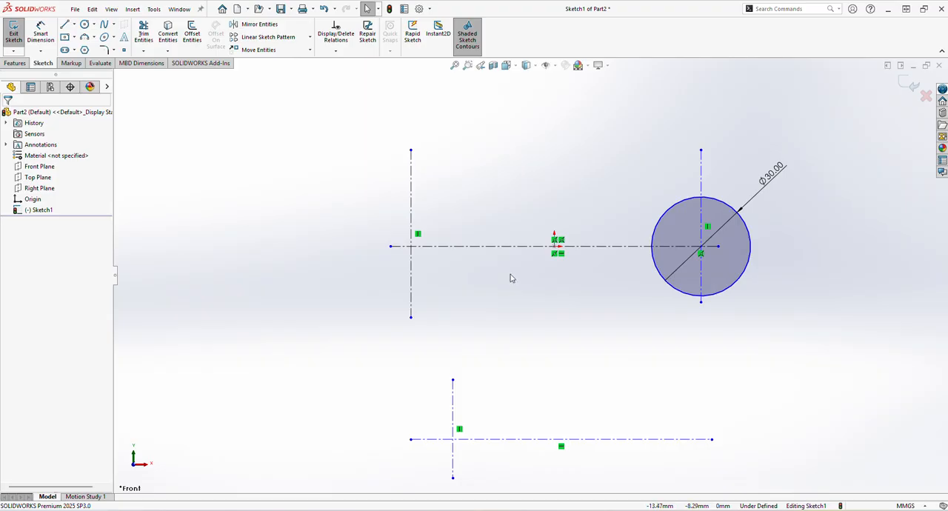
# - Draw two concentric circles of about 14 mm and 23 mm radius centred where the left vertical centerline meets the upper horizontal centerline
pyautogui.click(84, 25)
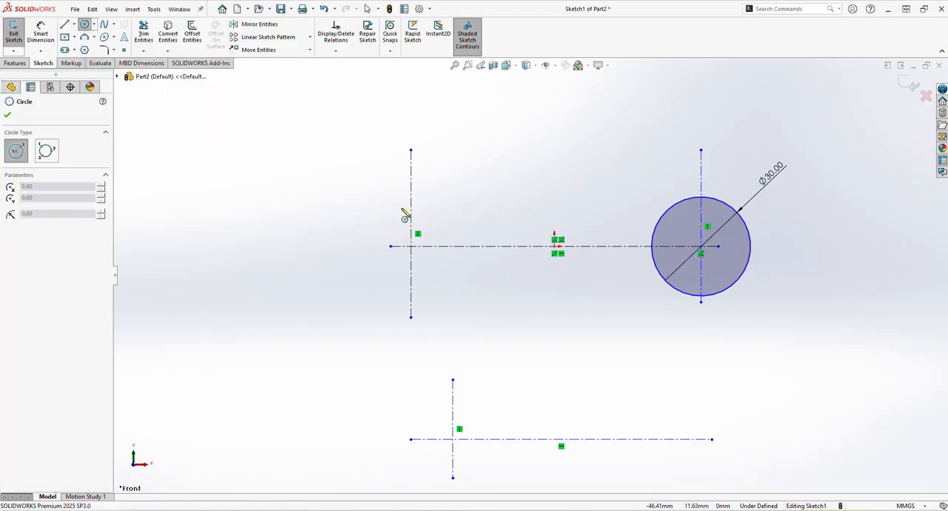
pyautogui.click(411, 246)
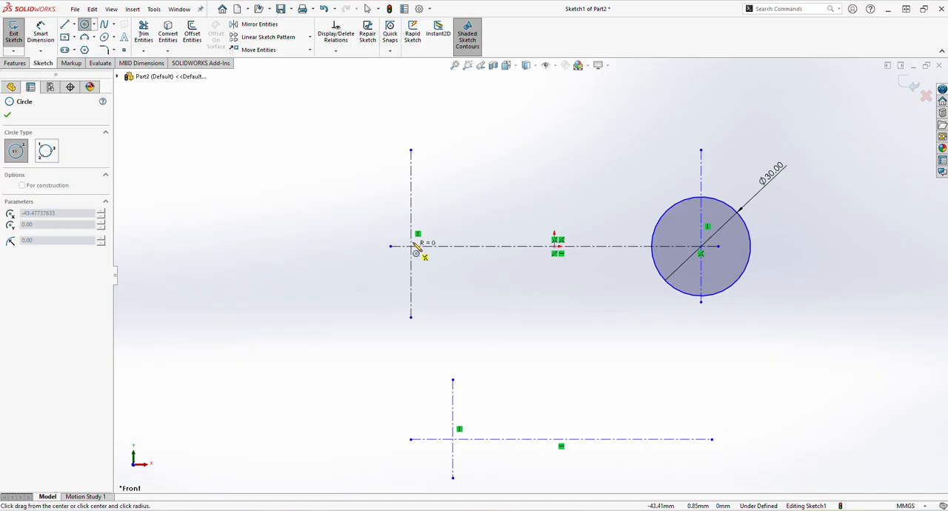
pyautogui.click(443, 217)
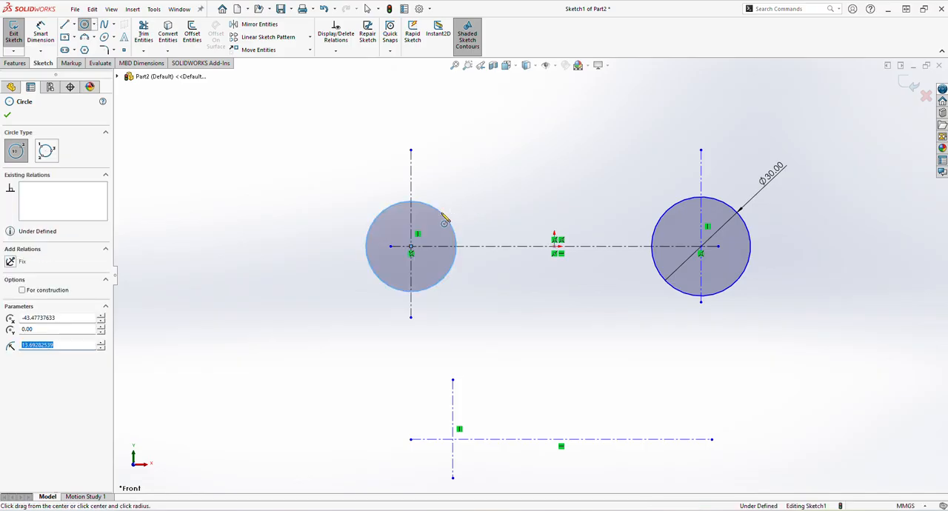
pyautogui.click(411, 246)
pyautogui.click(462, 192)
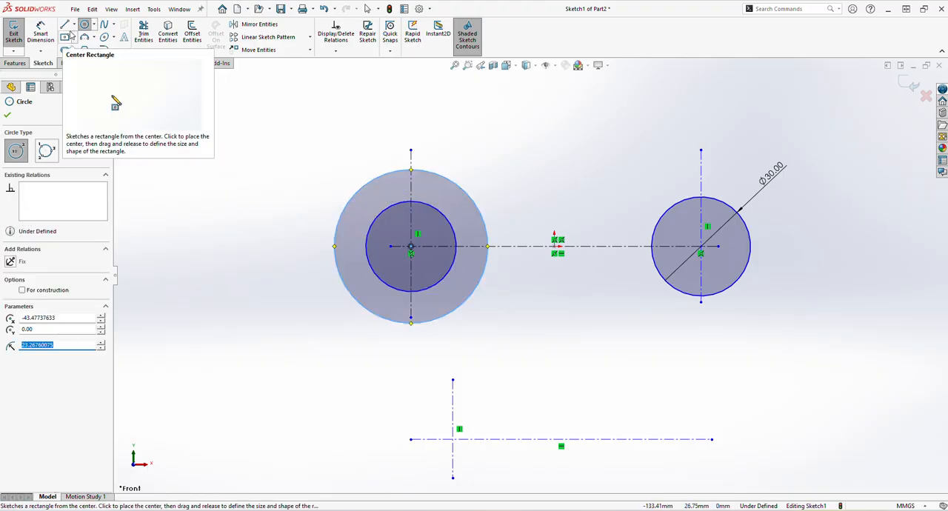
# - Dimension the inner left circle's diameter as 15 mm
pyautogui.click(41, 34)
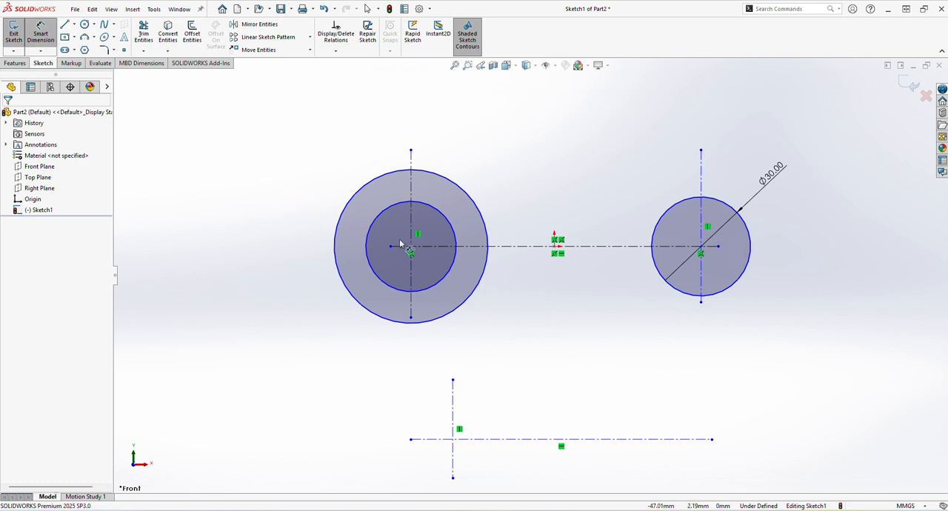
pyautogui.click(438, 212)
pyautogui.click(494, 180)
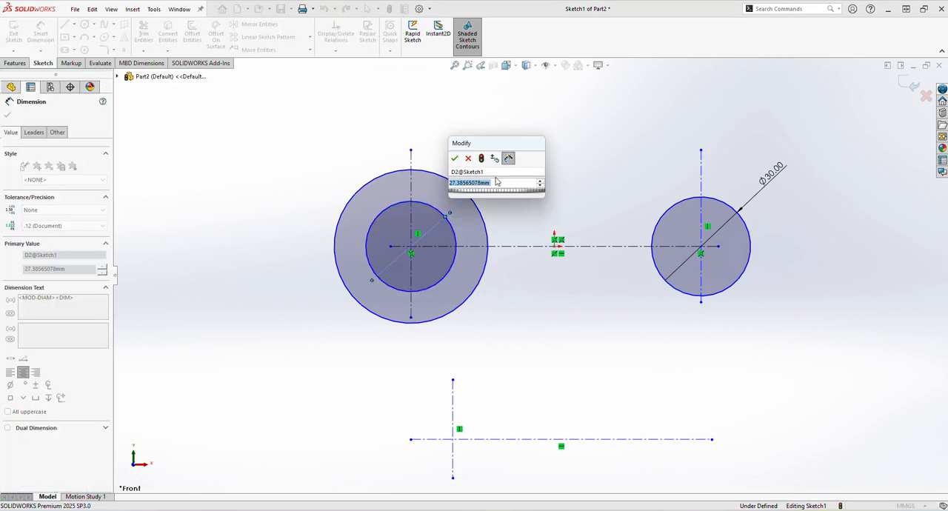
pyautogui.write('15')
pyautogui.press('Return')
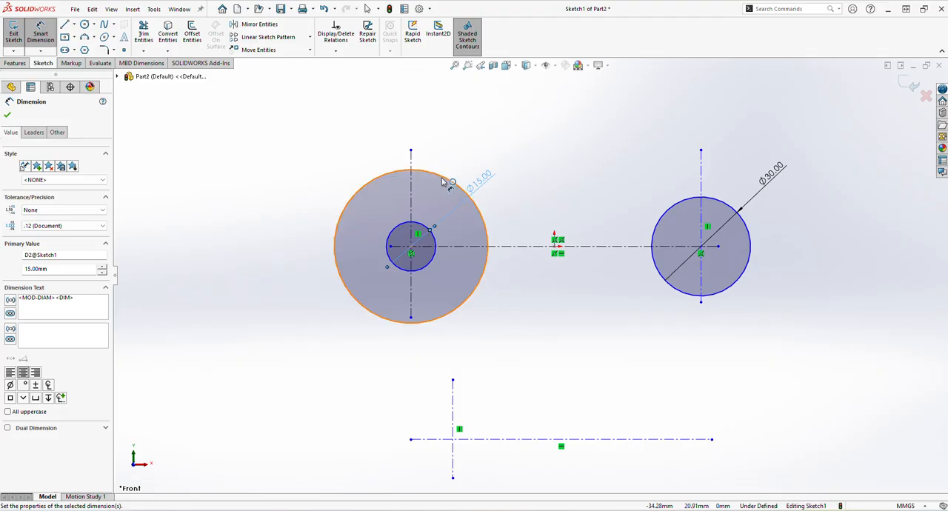
# - Dimension the outer left circle's diameter as 30 mm
pyautogui.click(443, 180)
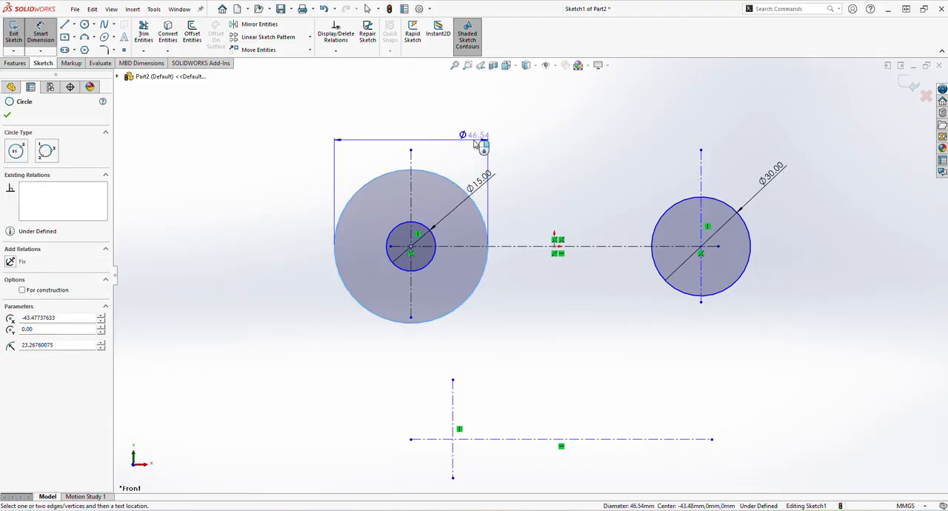
pyautogui.click(360, 137)
pyautogui.write('30')
pyautogui.press('Return')
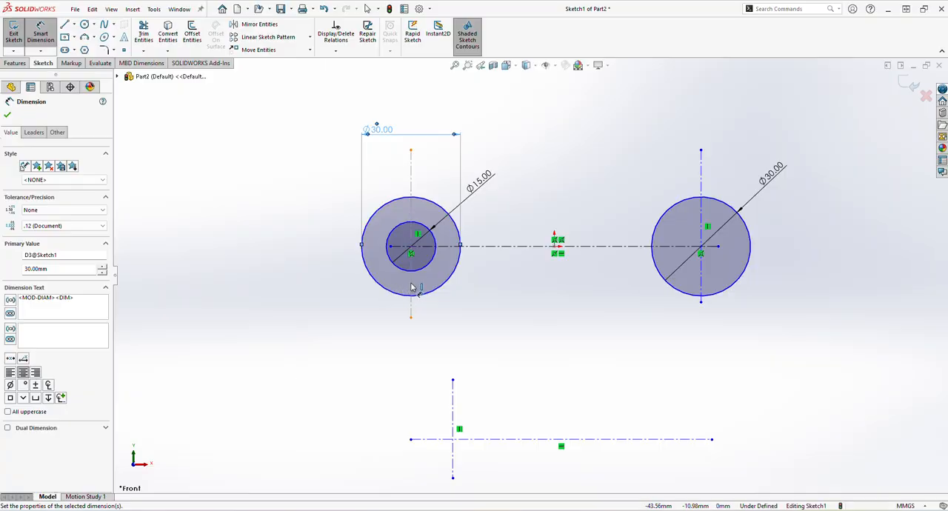
# - Draw a straight slot about 22 mm between centres and 14 mm wide along the upper centerline, ending at the right circle's centre
pyautogui.click(75, 50)
pyautogui.click(85, 63)
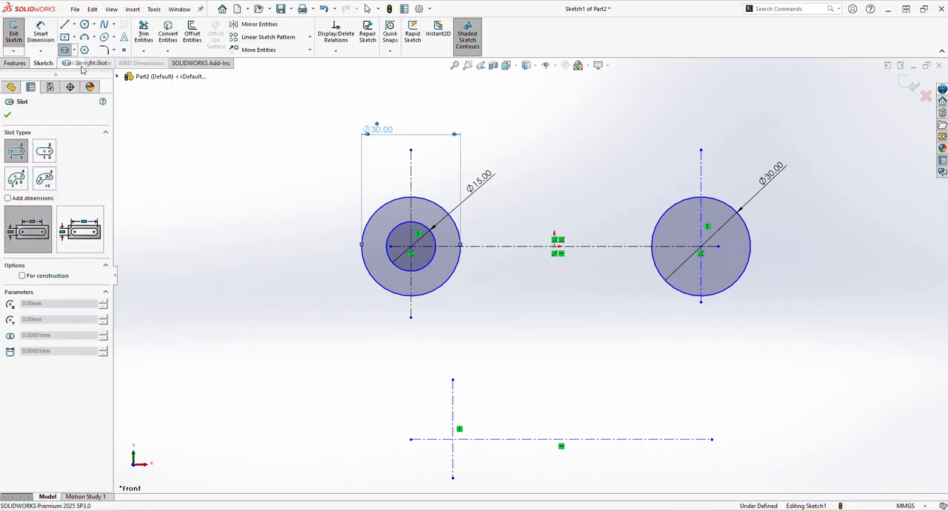
pyautogui.click(629, 247)
pyautogui.click(700, 247)
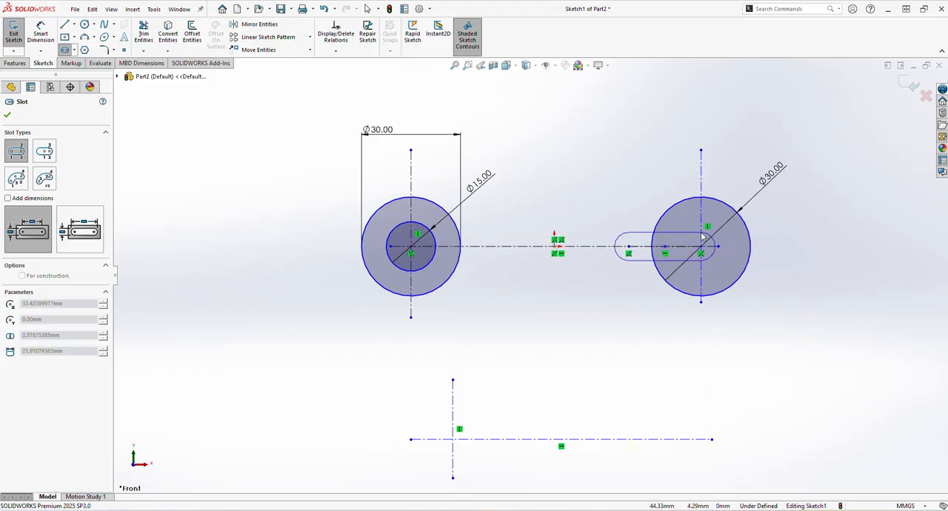
pyautogui.click(703, 223)
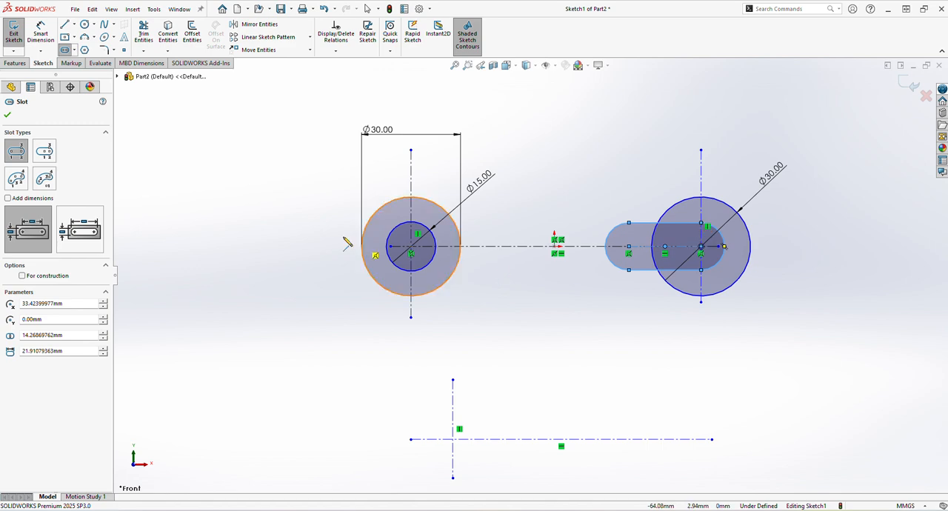
# - Dimension the slot's left end arc with a radius of 12 mm
pyautogui.click(41, 33)
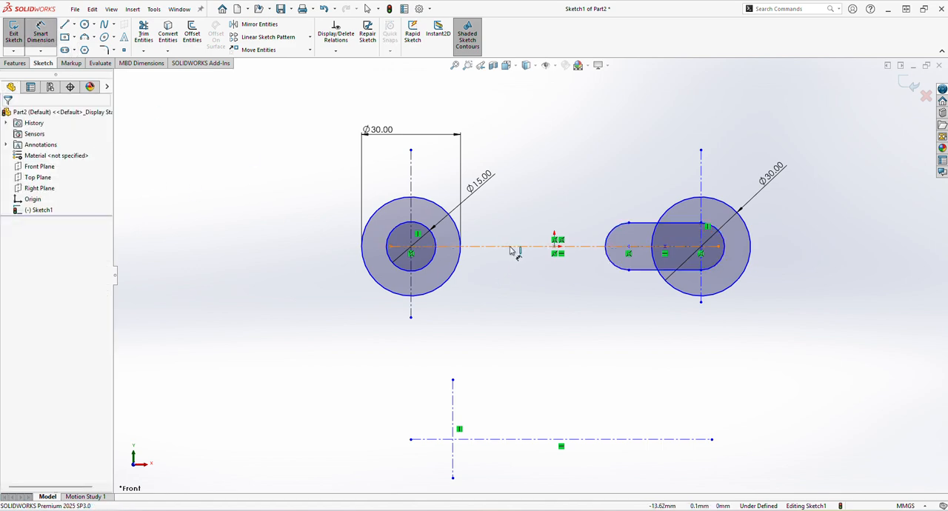
pyautogui.click(607, 235)
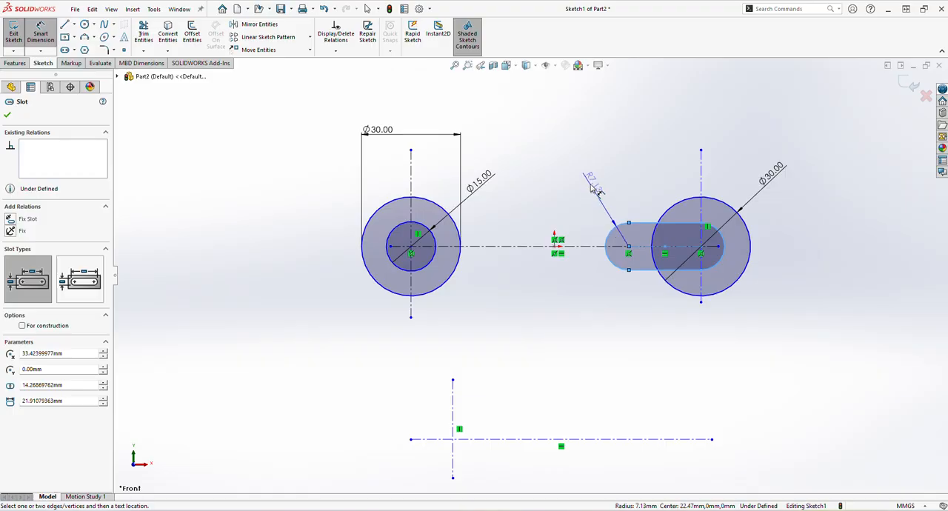
pyautogui.click(590, 183)
pyautogui.write('12')
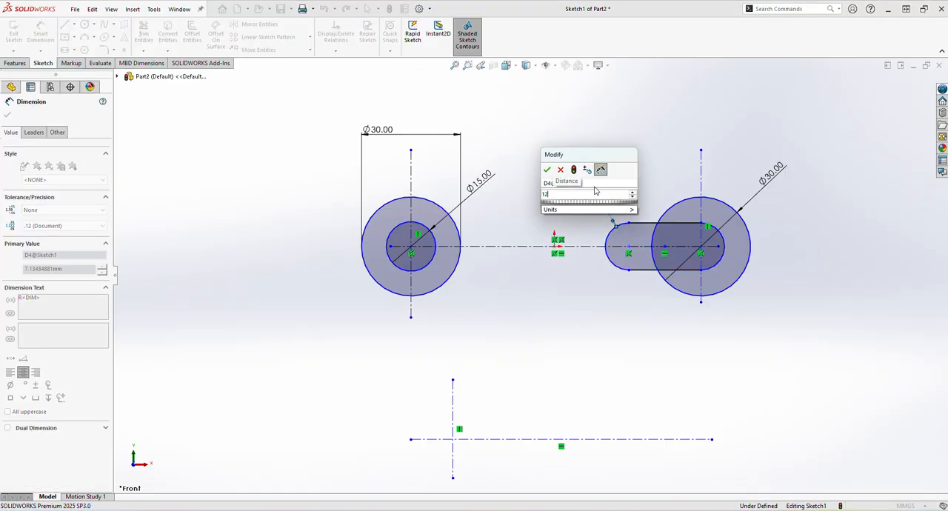
pyautogui.press('Return')
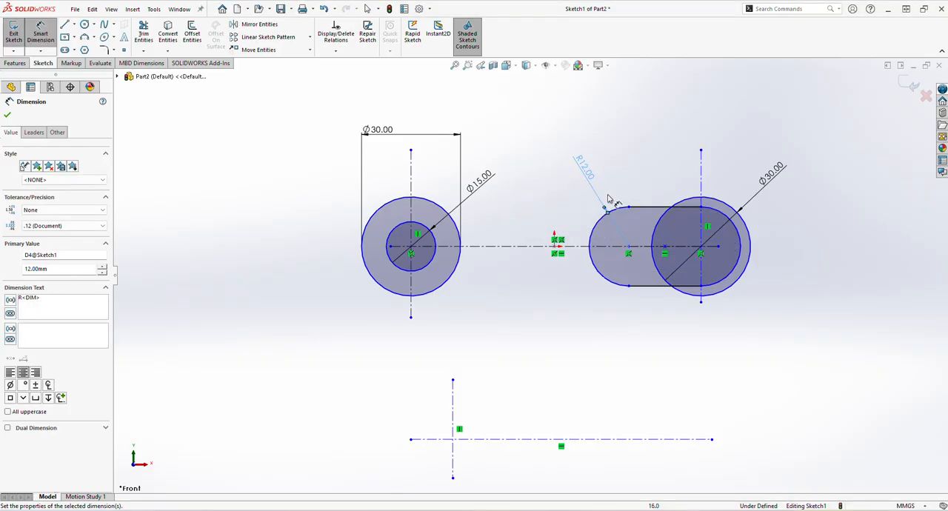
# - Dimension the distance between the slot's two arc centres as 40 mm
pyautogui.click(629, 251)
pyautogui.click(701, 246)
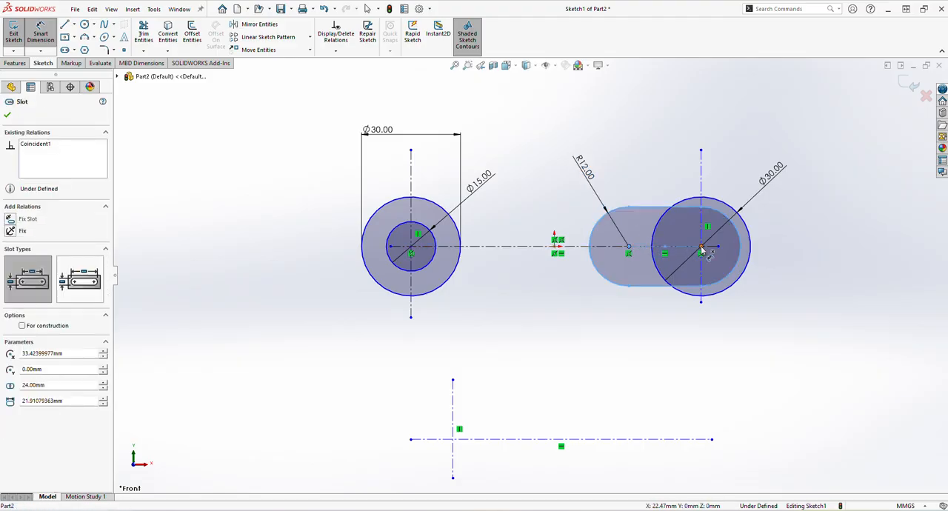
pyautogui.click(656, 175)
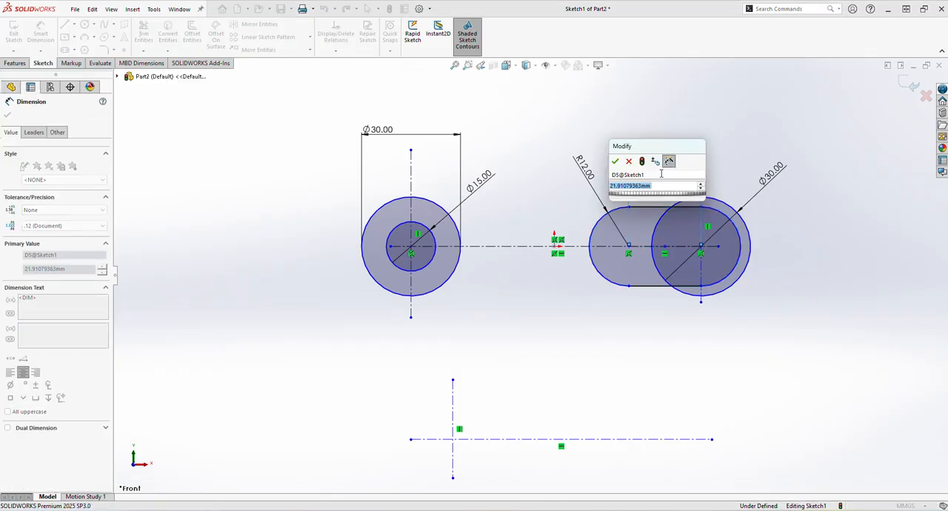
pyautogui.write('40')
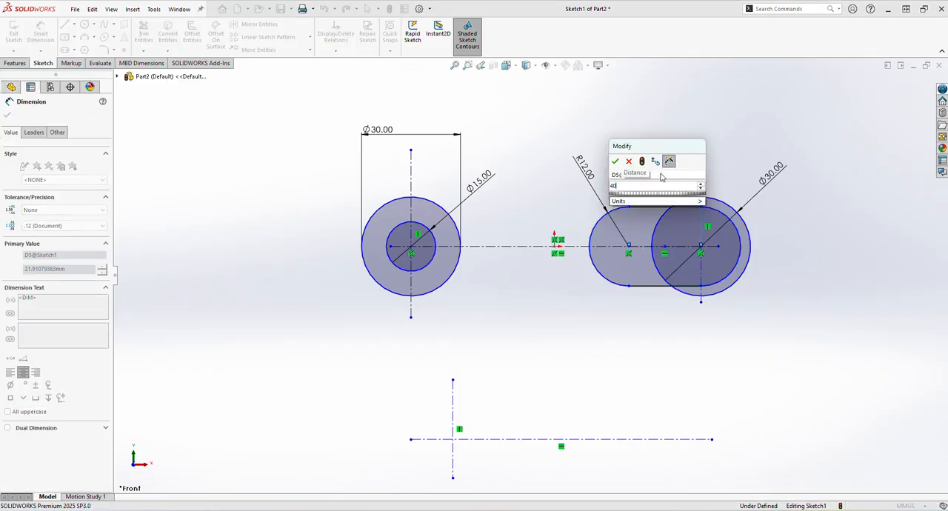
pyautogui.press('Return')
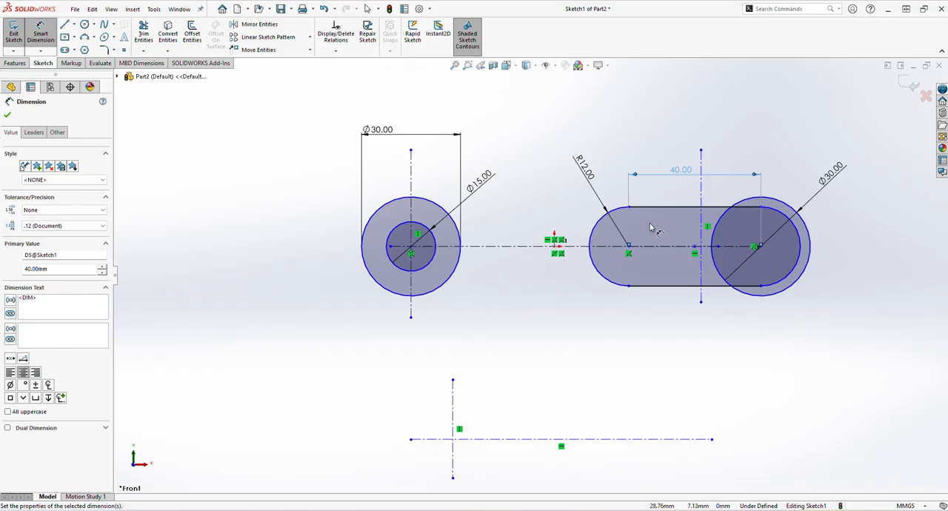
# - Dimension the horizontal distance between the left circles' centre and the right circle's centre as 90 mm
pyautogui.click(412, 249)
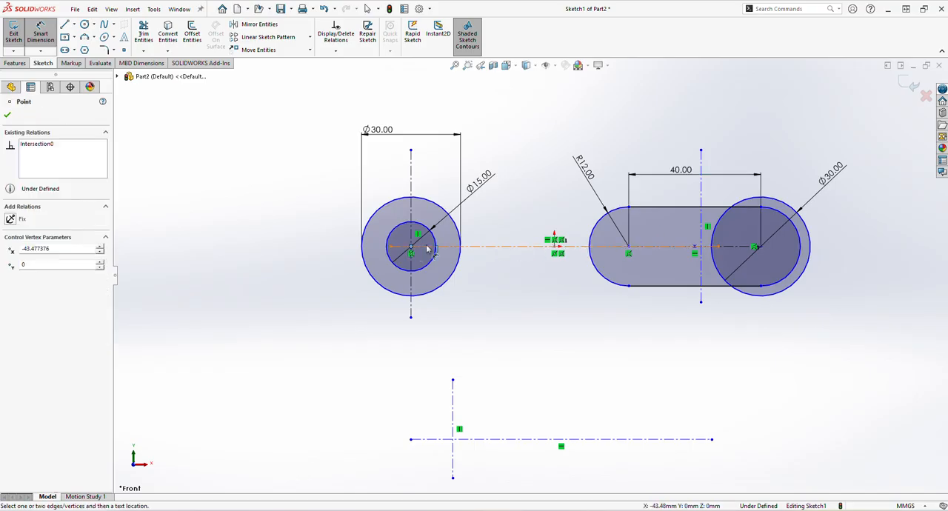
pyautogui.click(755, 247)
pyautogui.click(658, 115)
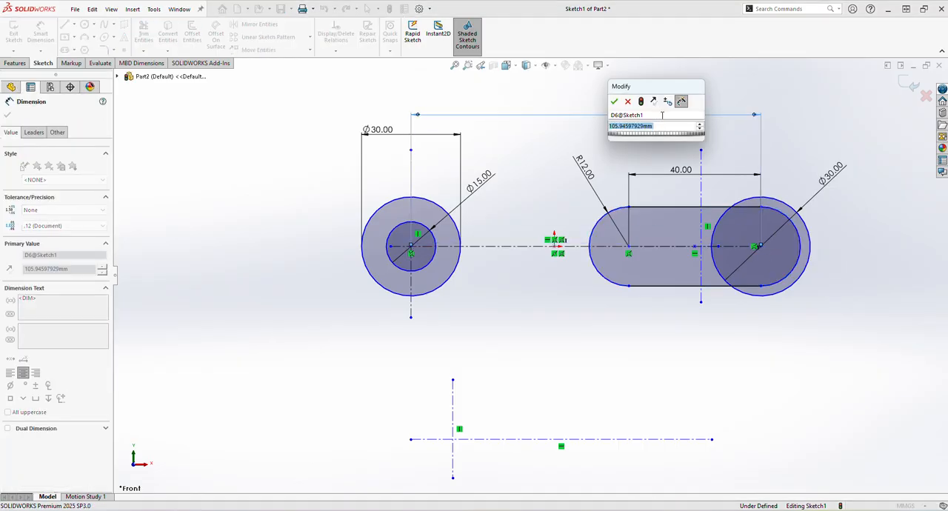
pyautogui.write('90')
pyautogui.press('Return')
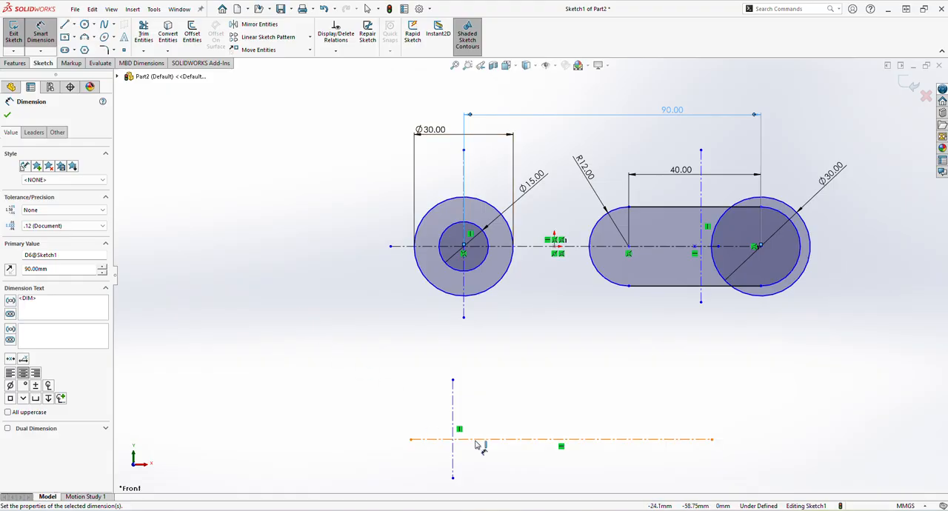
# - Dimension the vertical distance from the slot's centerline to the lower horizontal centerline as 40 mm
pyautogui.click(731, 249)
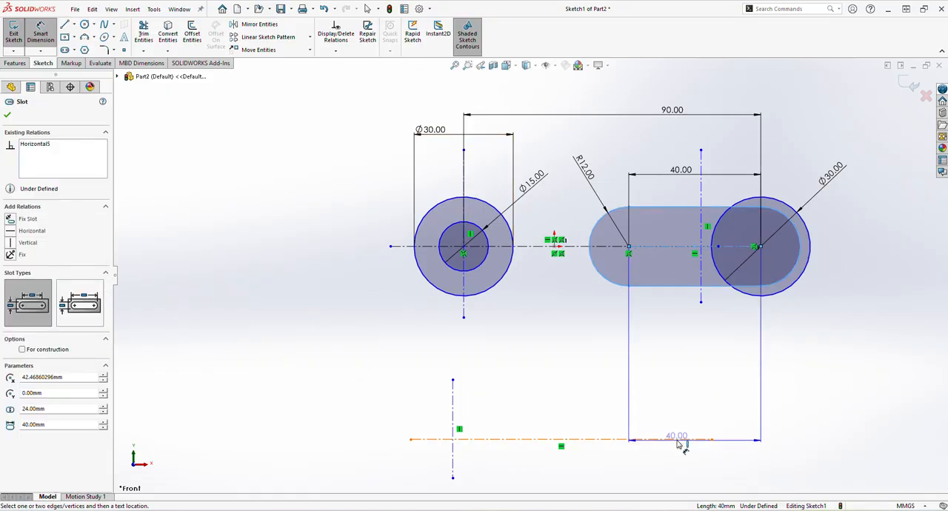
pyautogui.click(677, 439)
pyautogui.click(822, 396)
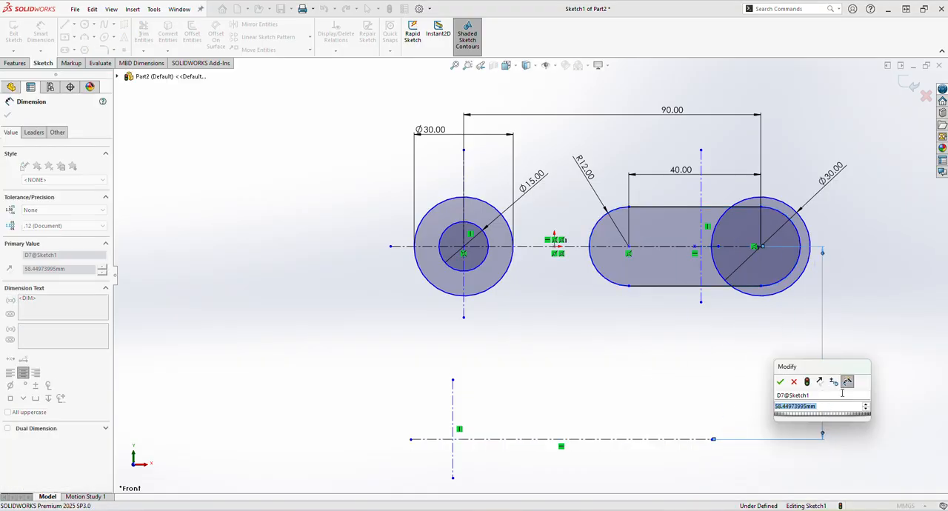
pyautogui.write('40')
pyautogui.press('Return')
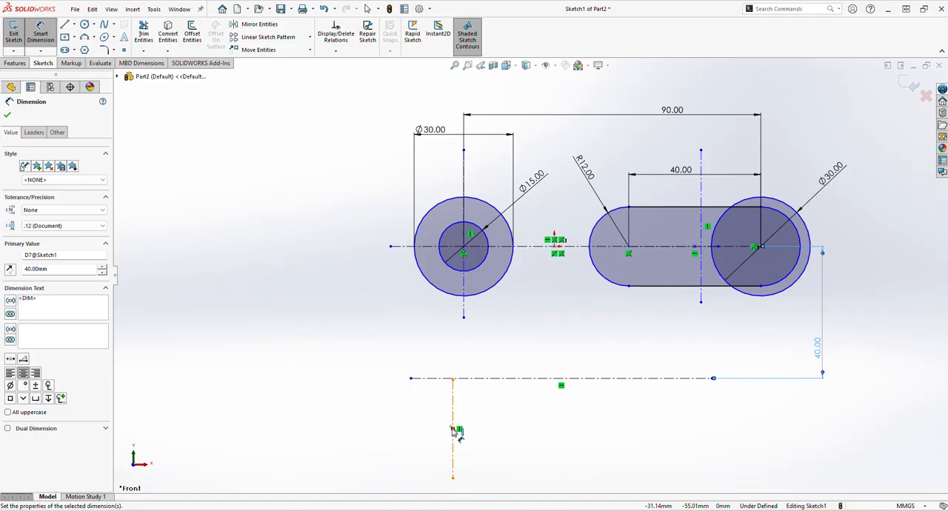
# - Dimension the horizontal distance from the lower vertical centerline to the right circle's centre as 85 mm
pyautogui.moveTo(455, 435); pyautogui.dragTo(764, 248)
pyautogui.click(762, 248)
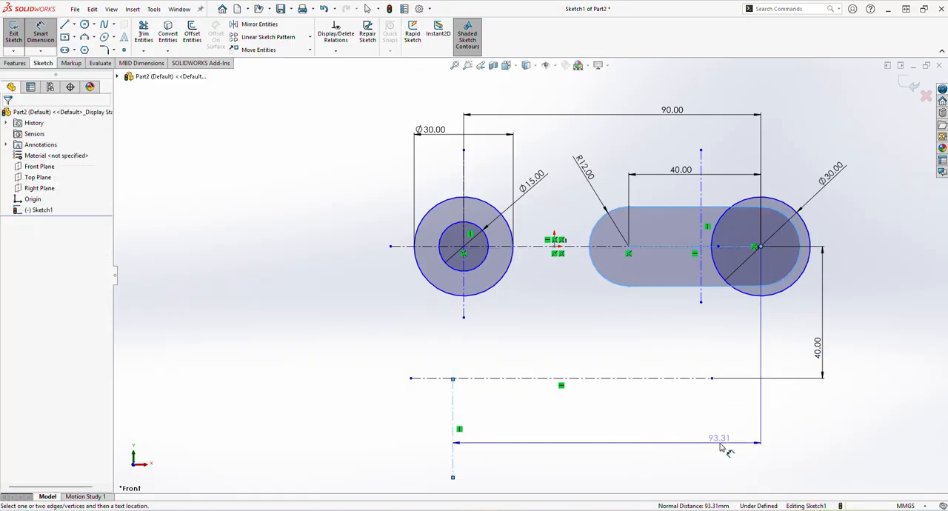
pyautogui.click(720, 442)
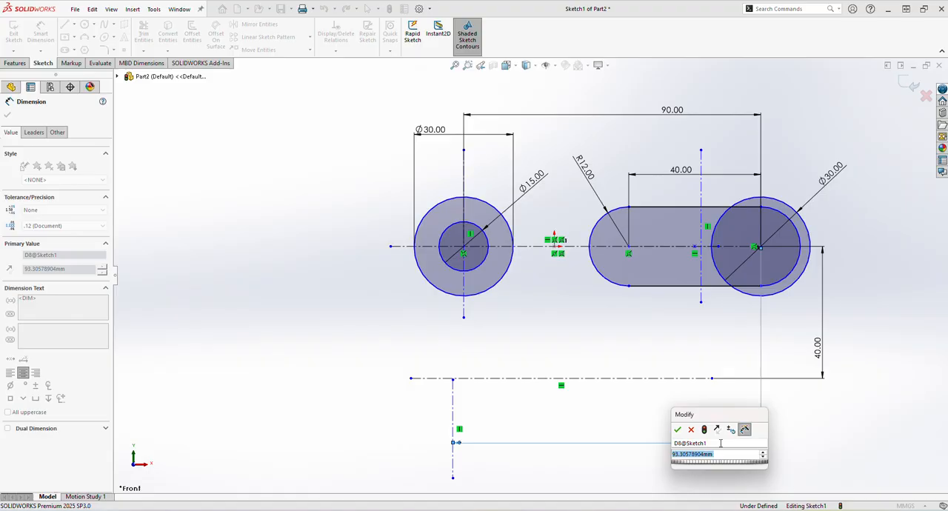
pyautogui.write('85')
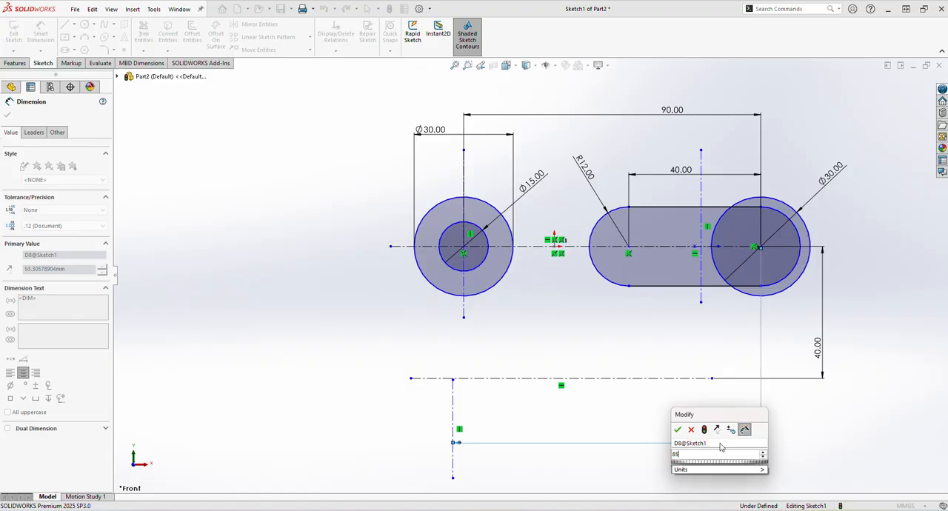
pyautogui.press('Return')
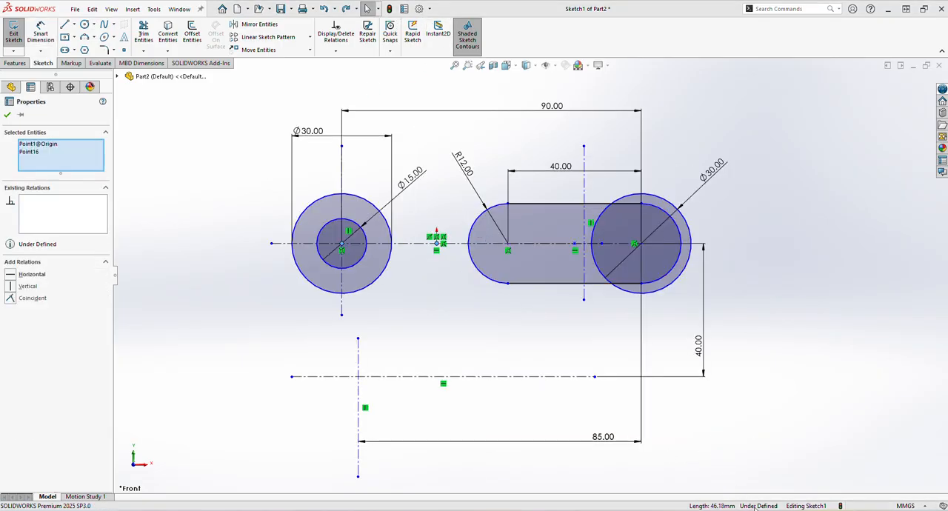
# - Make the left circles' centre coincident with the origin and the right vertical centerline coincident with the right circle's centre
pyautogui.click(341, 244)
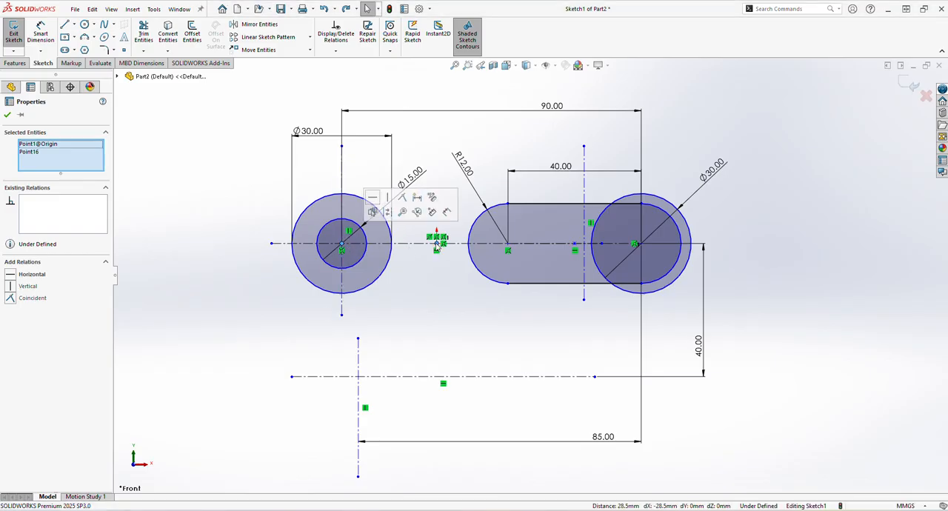
pyautogui.click(24, 299)
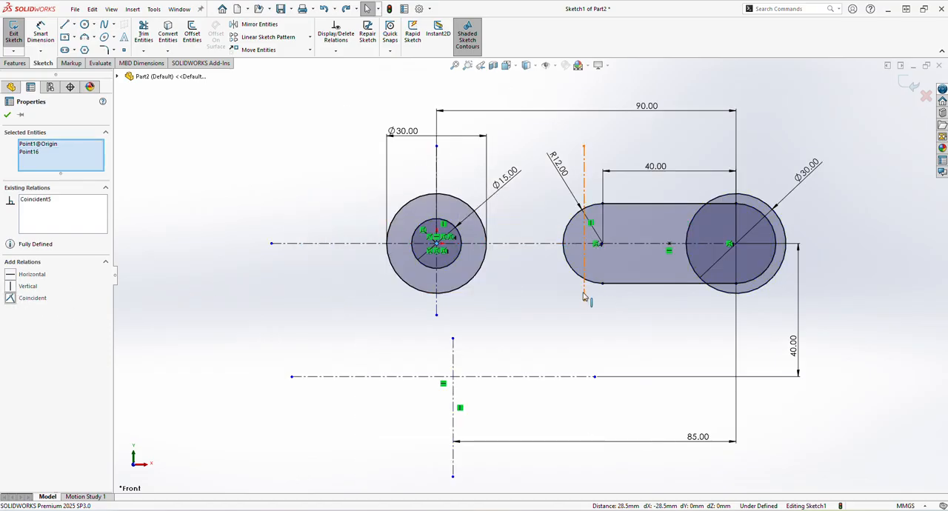
pyautogui.click(583, 298)
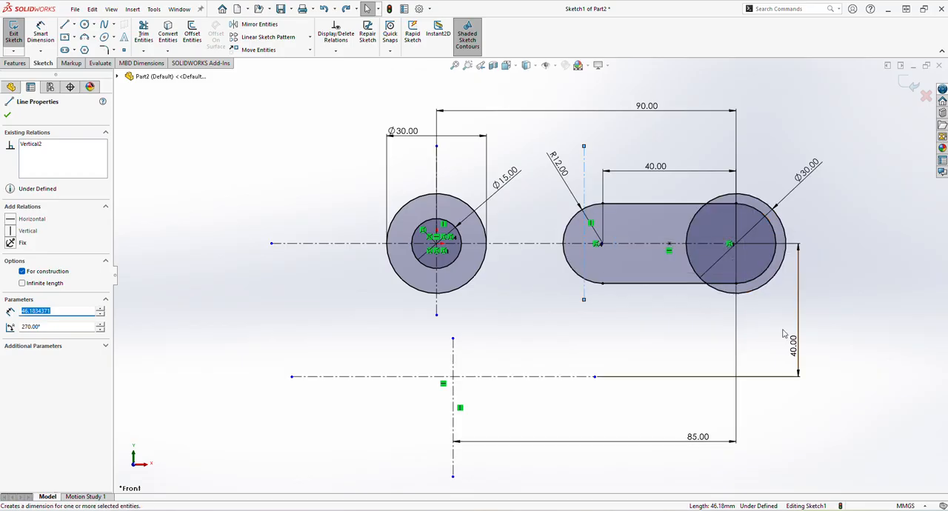
pyautogui.keyDown('ctrl'); pyautogui.click(731, 245); pyautogui.keyUp('ctrl')
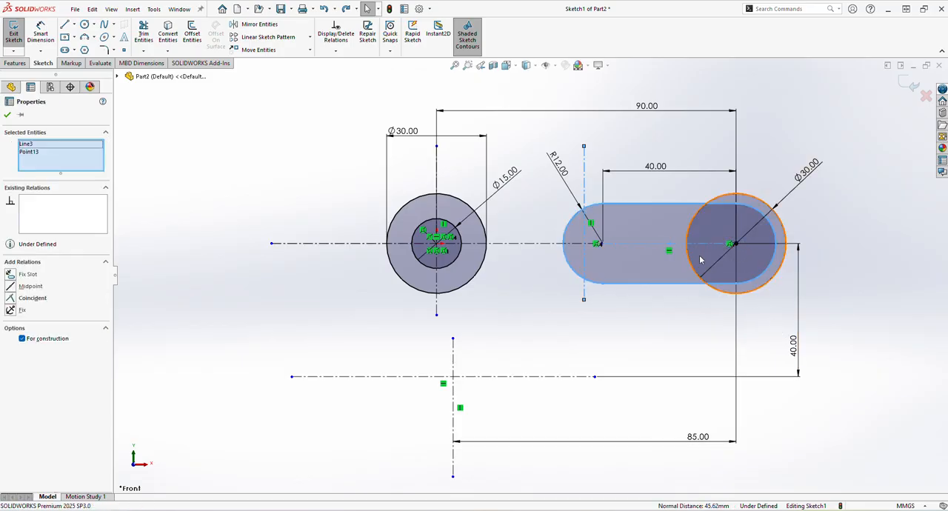
pyautogui.click(32, 298)
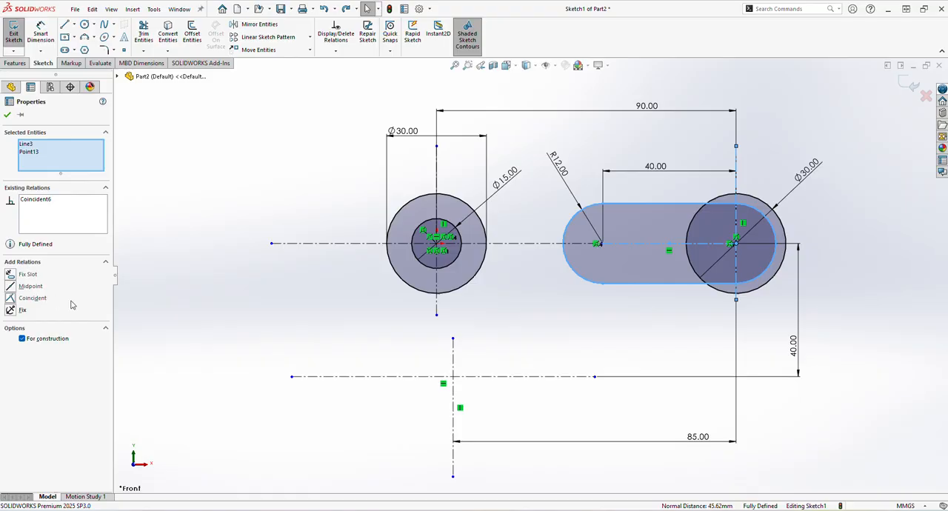
# - Sketch two concentric circles at the intersection of the lower centerlines and set the outer circle's diameter to 40 mm
pyautogui.click(426, 423)
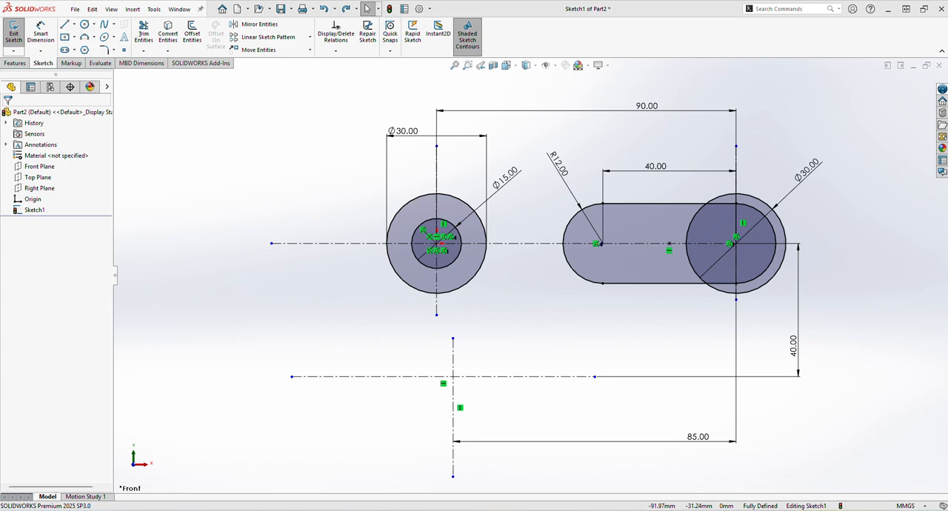
pyautogui.moveTo(0, 157); pyautogui.dragTo(385, 102)
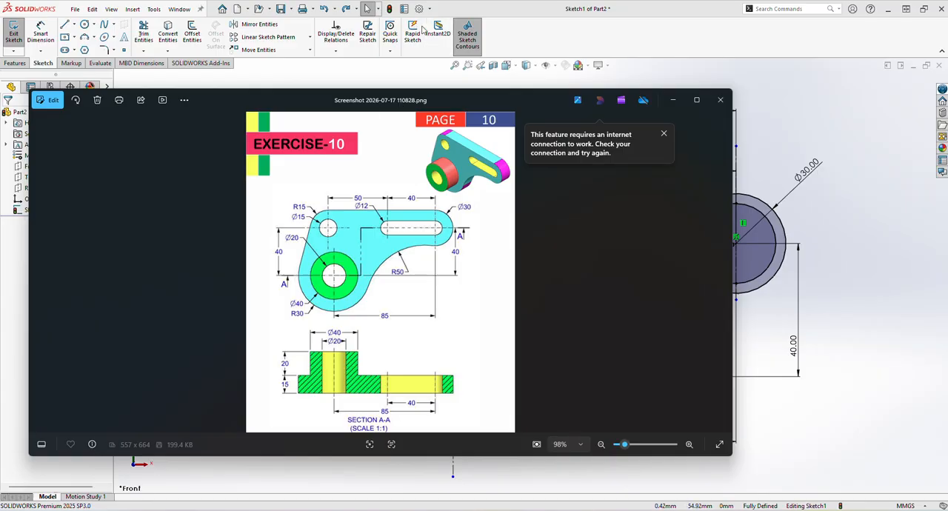
pyautogui.click(443, 11)
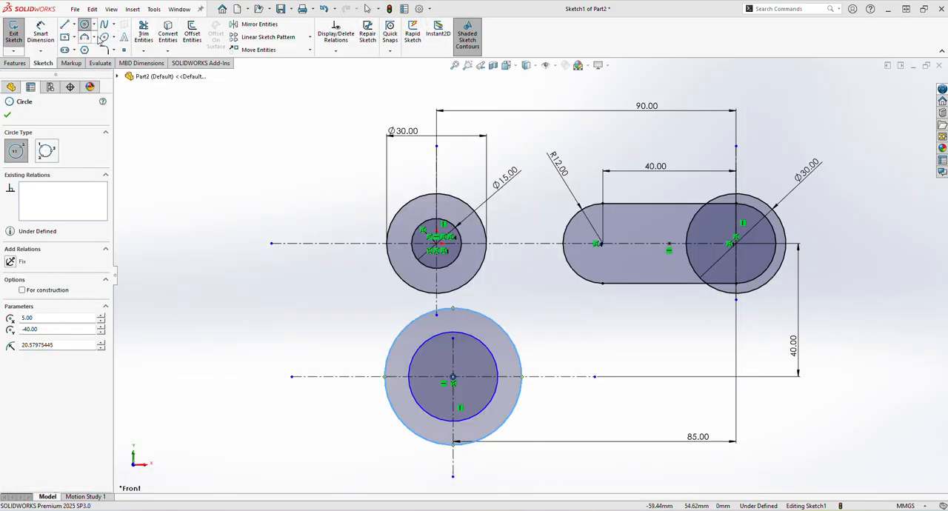
pyautogui.click(40, 33)
pyautogui.click(391, 410)
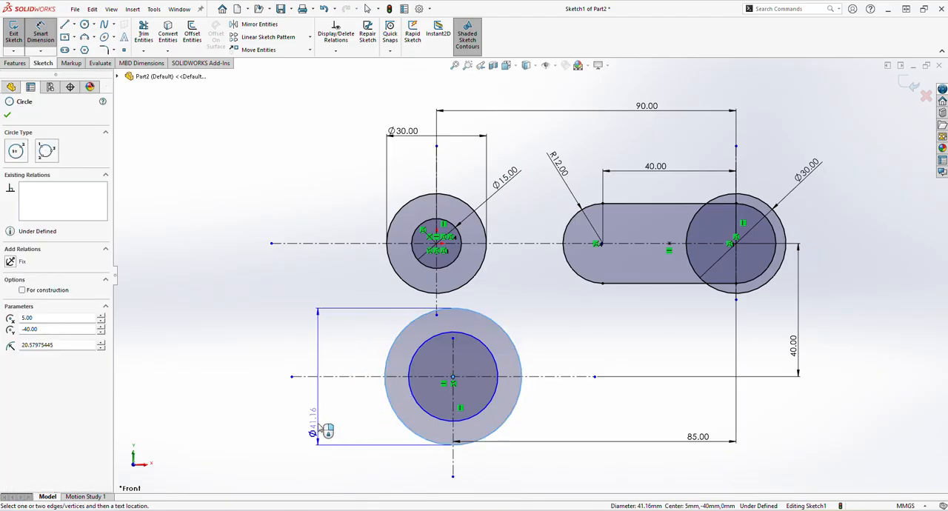
pyautogui.click(320, 422)
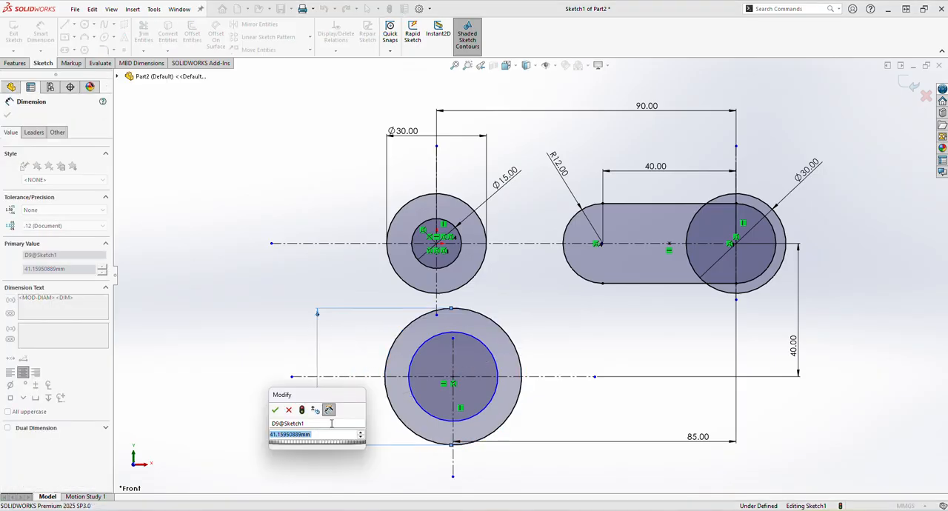
pyautogui.write('40')
pyautogui.click(275, 409)
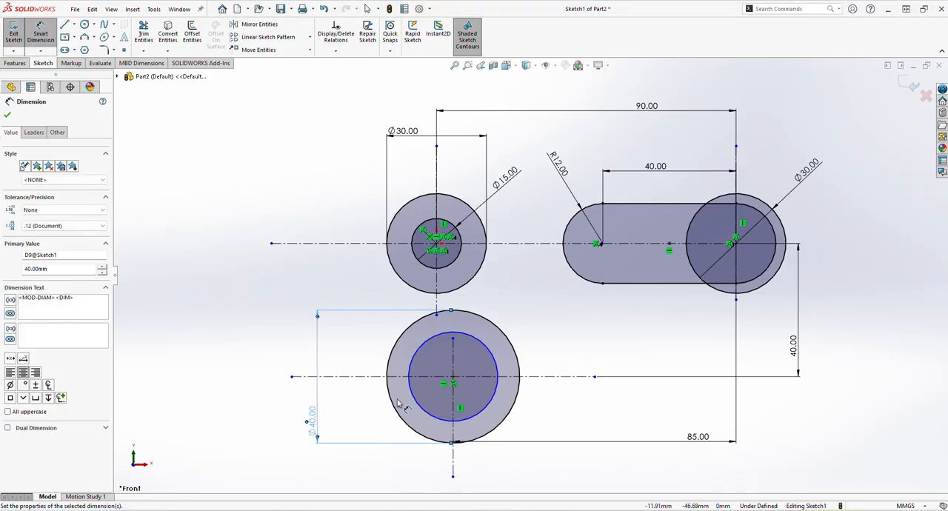
# - Set the diameter of the undimensioned inner circle at the lower centerlines to 60 mm
pyautogui.click(423, 410)
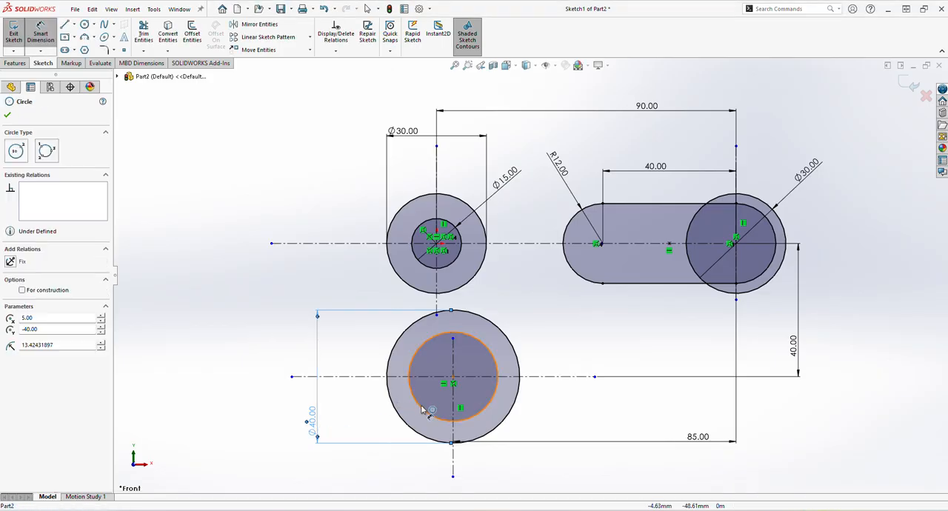
pyautogui.click(304, 456)
pyautogui.write('60')
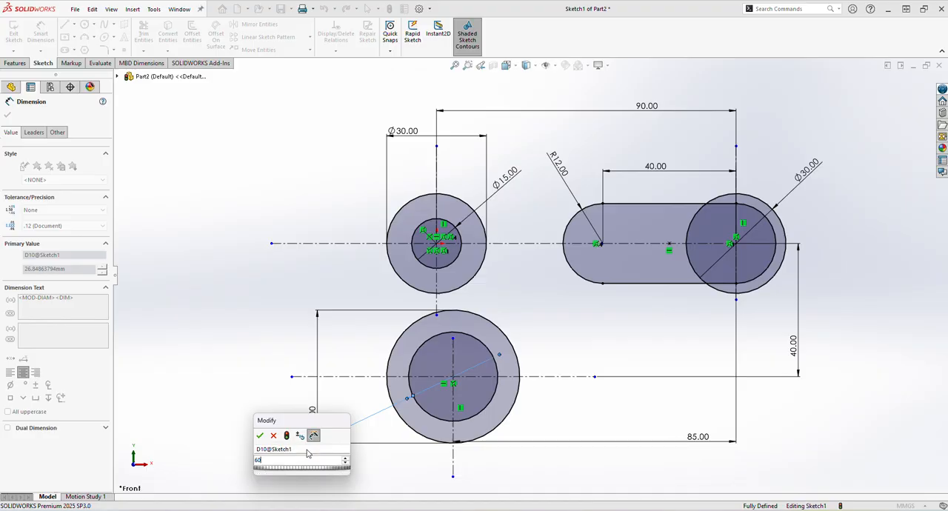
pyautogui.press('Return')
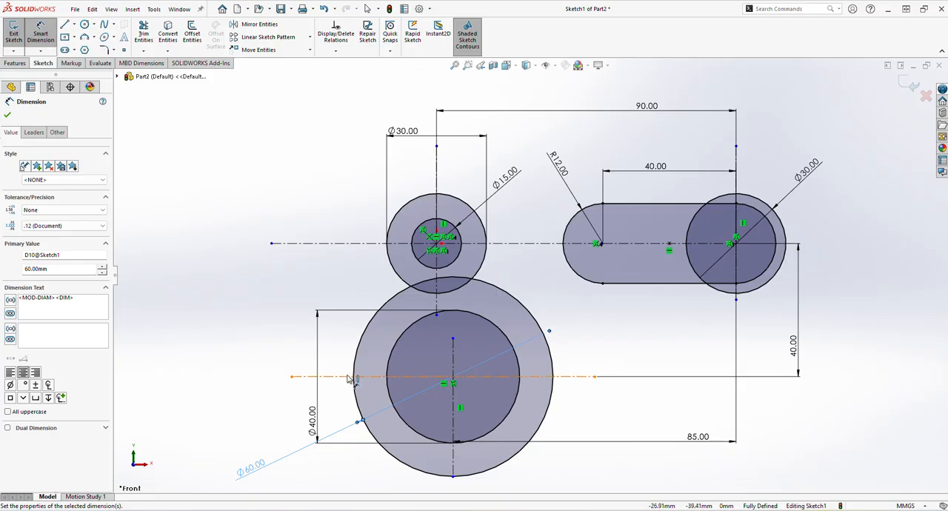
pyautogui.click(7, 116)
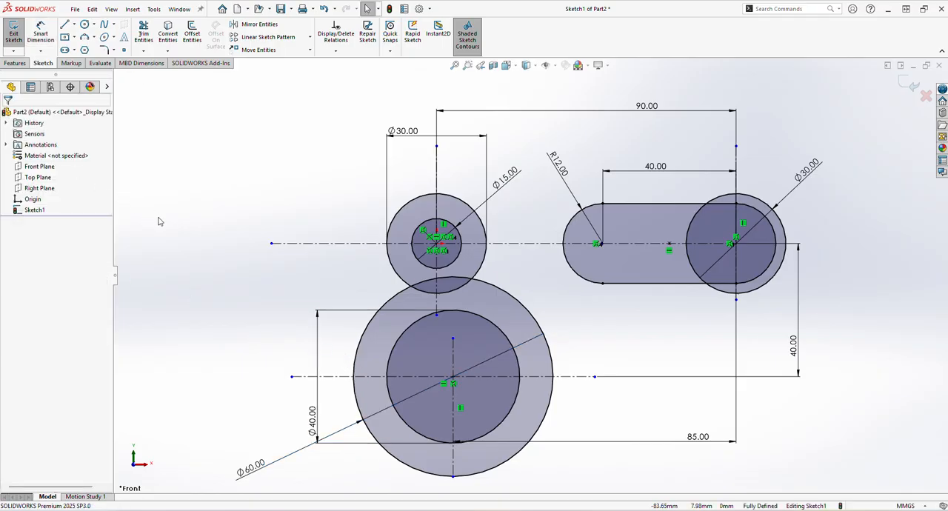
# - Sketch a line about 30 mm long from the outer left side of the upper-left 30 mm circle to the lower 60 mm circle
pyautogui.click(74, 24)
pyautogui.click(80, 37)
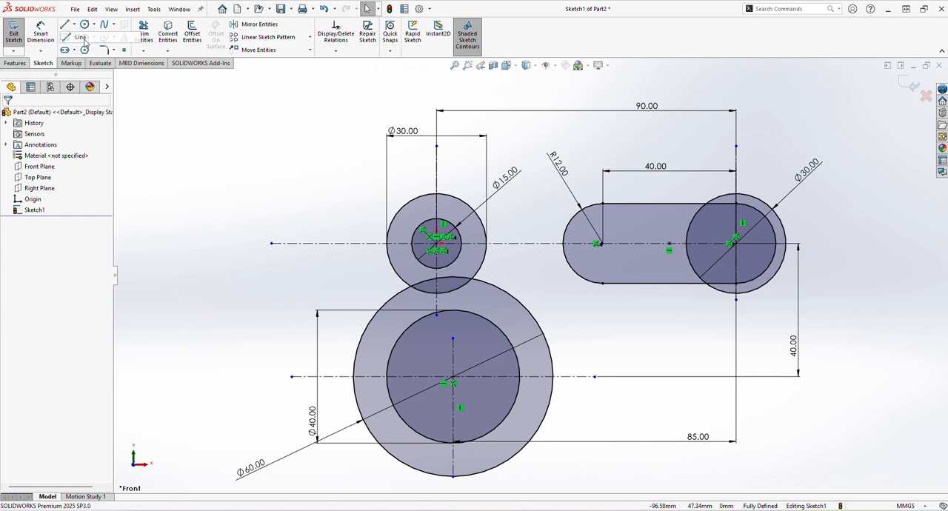
pyautogui.click(388, 245)
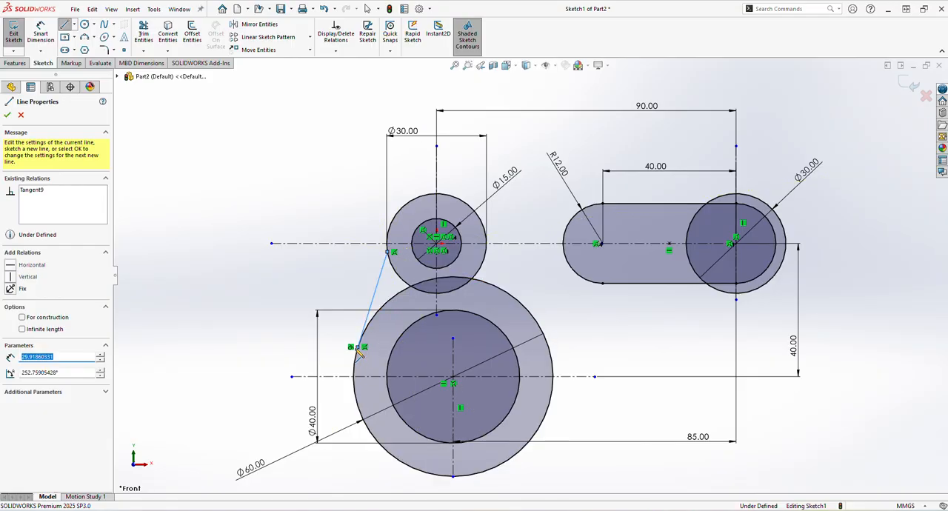
pyautogui.rightClick(348, 284)
pyautogui.click(357, 290)
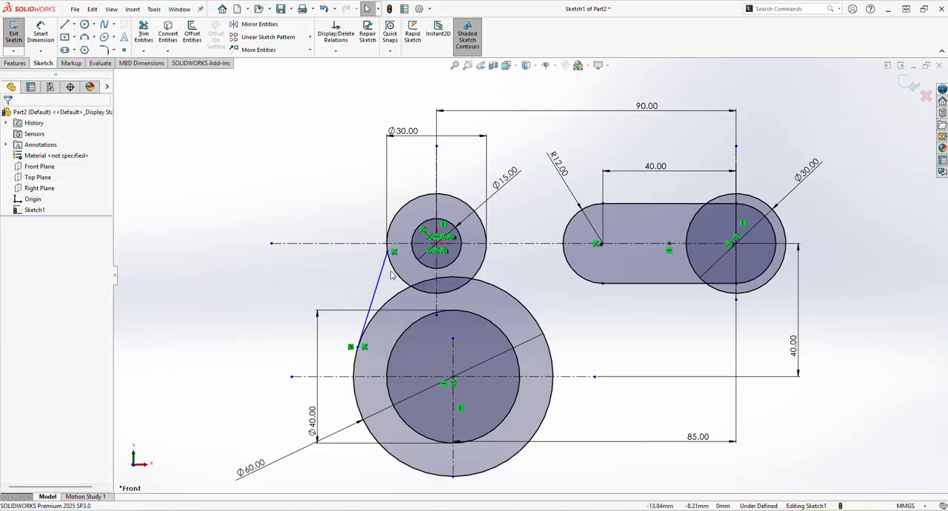
# - Make the slanted line tangent to the upper-left 30 mm circle and check its tangency with the 60 mm circle
pyautogui.click(389, 273)
pyautogui.keyDown('ctrl'); pyautogui.click(381, 275); pyautogui.keyUp('ctrl')
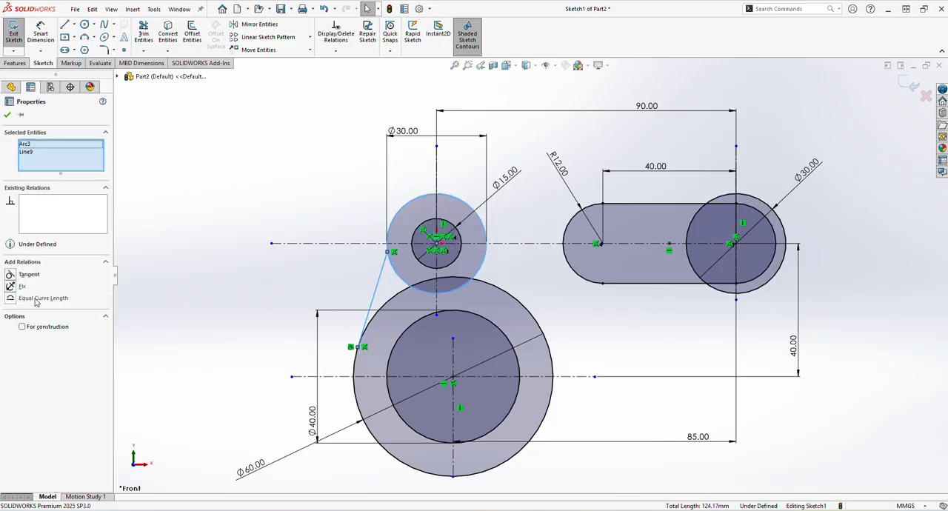
pyautogui.click(28, 274)
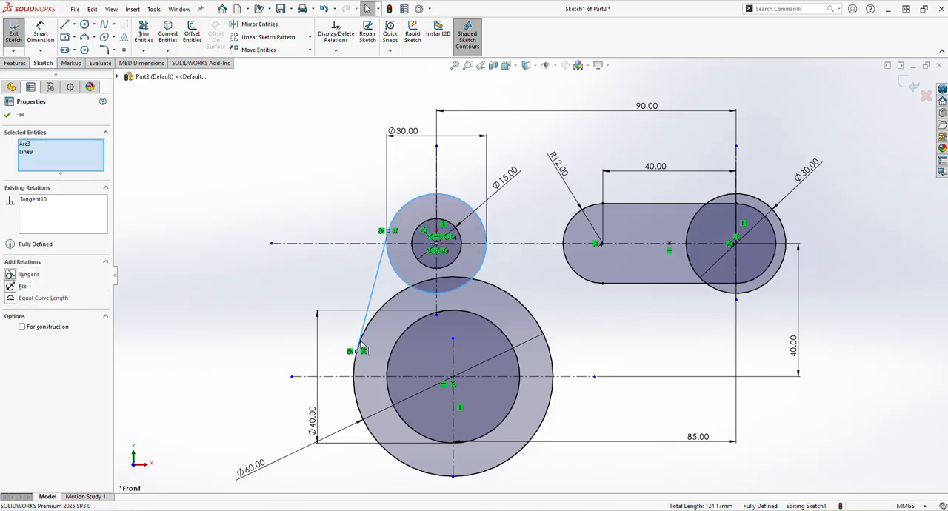
pyautogui.click(382, 309)
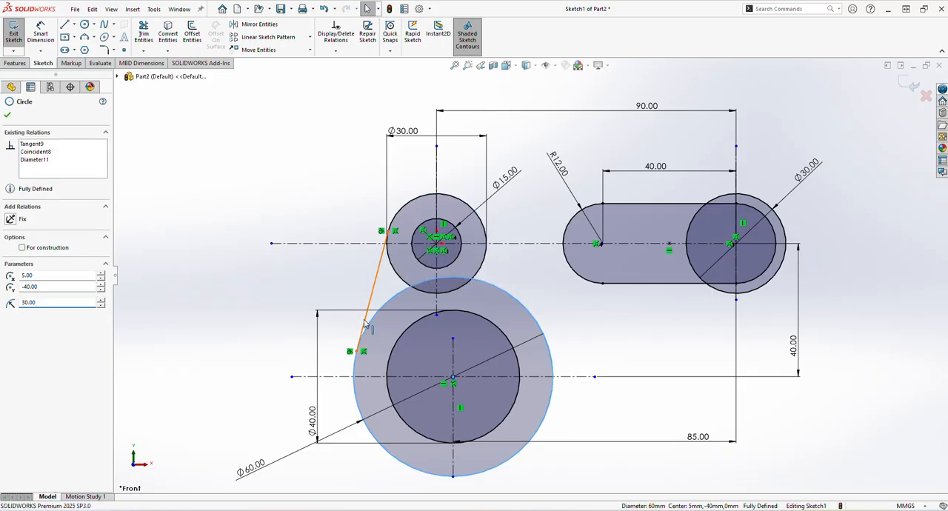
pyautogui.keyDown('ctrl'); pyautogui.click(363, 319); pyautogui.keyUp('ctrl')
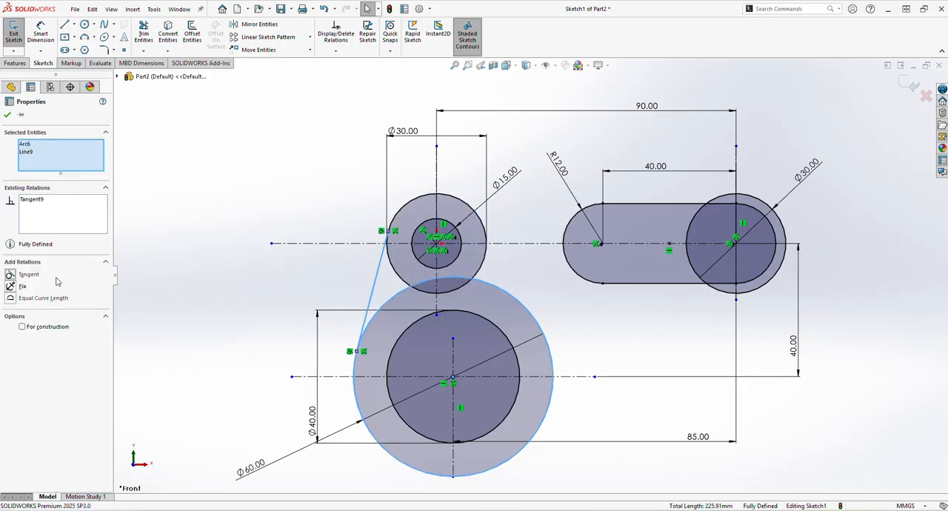
pyautogui.click(607, 325)
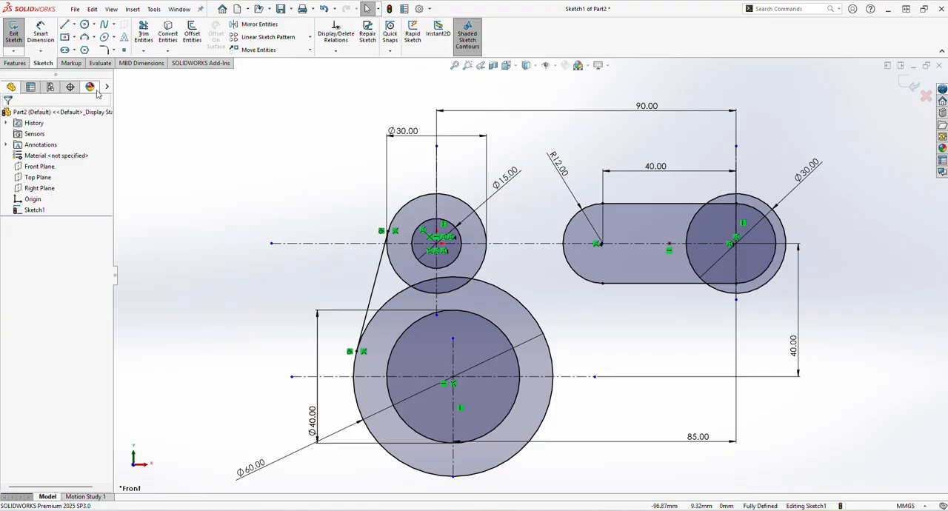
# - Sketch a horizontal line from the topmost point of the left 30 mm circle to the topmost point of the right 30 mm circle
pyautogui.click(65, 24)
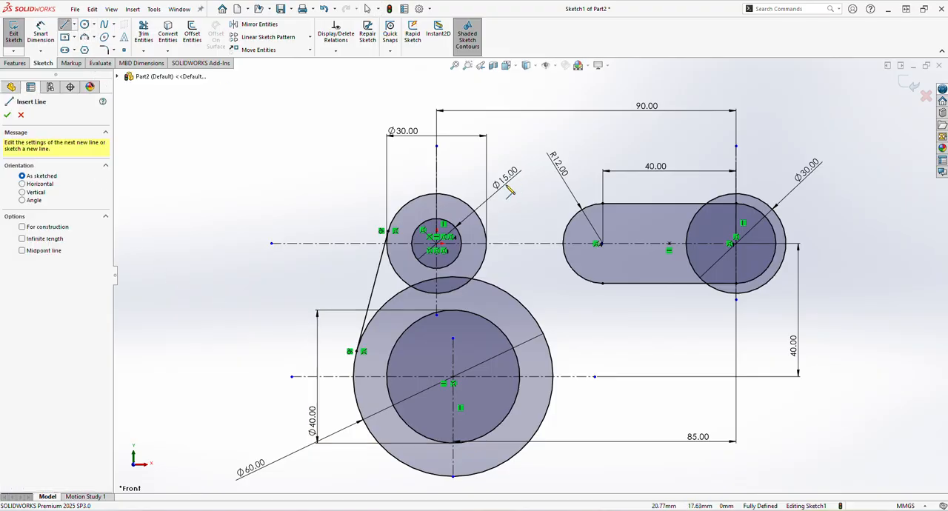
pyautogui.click(437, 194)
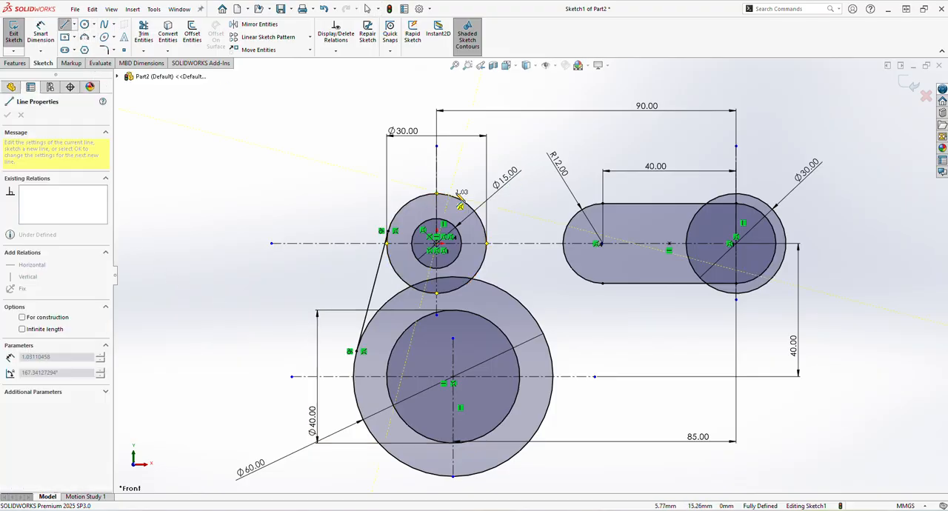
pyautogui.click(735, 195)
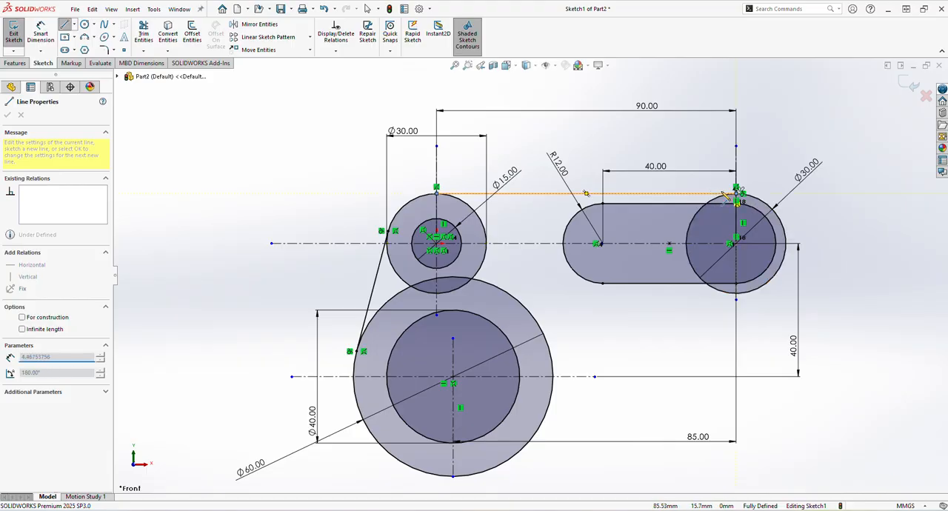
pyautogui.rightClick(686, 179)
pyautogui.click(687, 180)
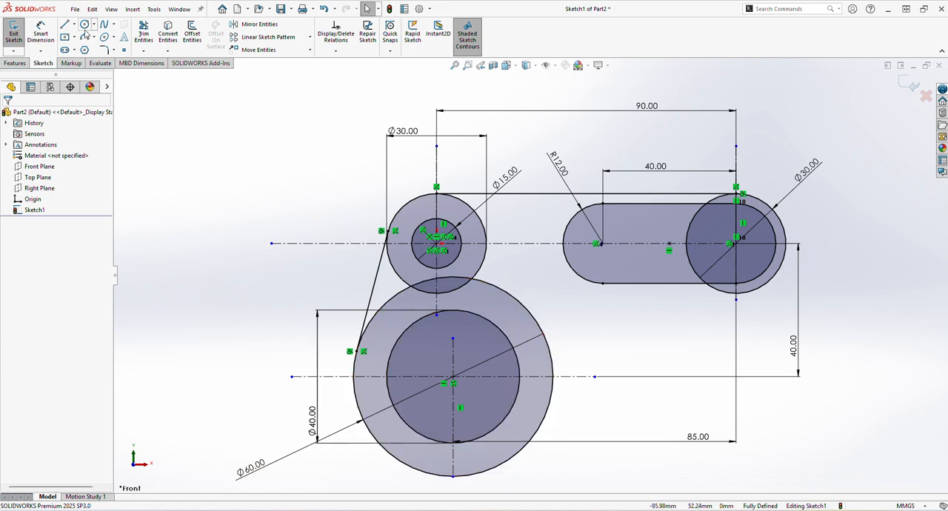
# - Sketch a three-point arc of about 90 mm radius from the lower-right of the 60 mm circle to the underside of the right 30 mm circle
pyautogui.click(114, 37)
pyautogui.click(94, 37)
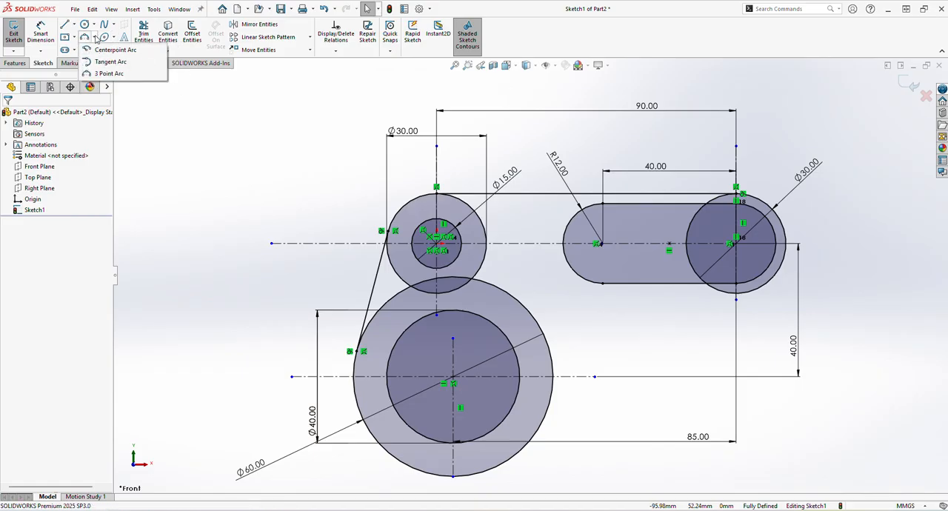
pyautogui.click(108, 74)
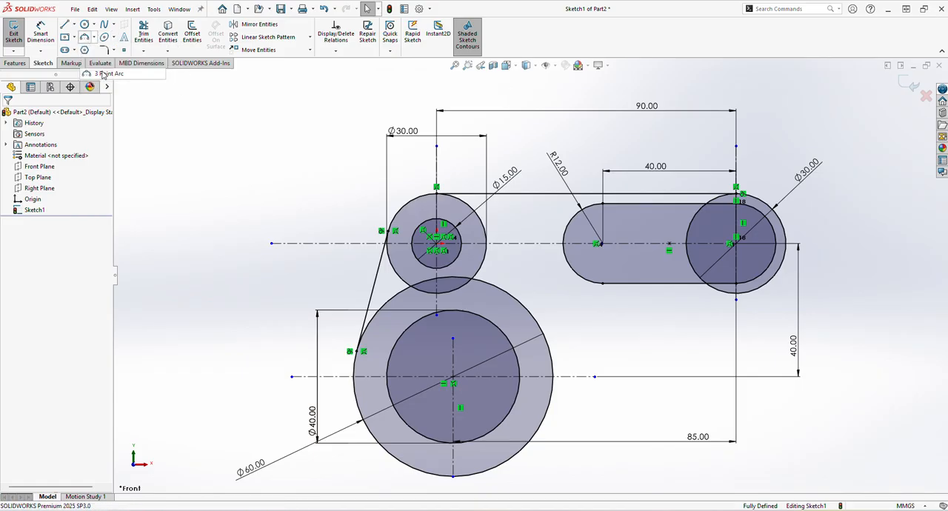
pyautogui.click(539, 431)
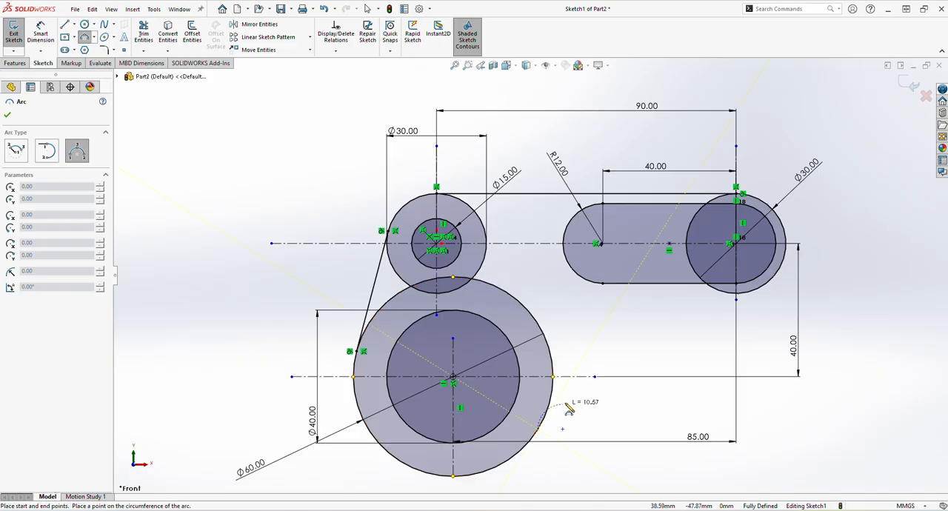
pyautogui.click(733, 297)
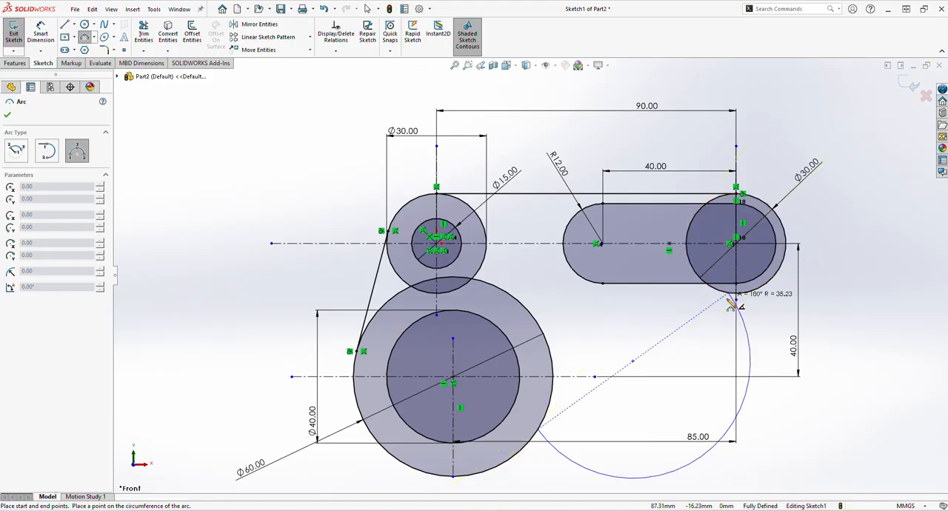
pyautogui.click(689, 312)
pyautogui.rightClick(701, 331)
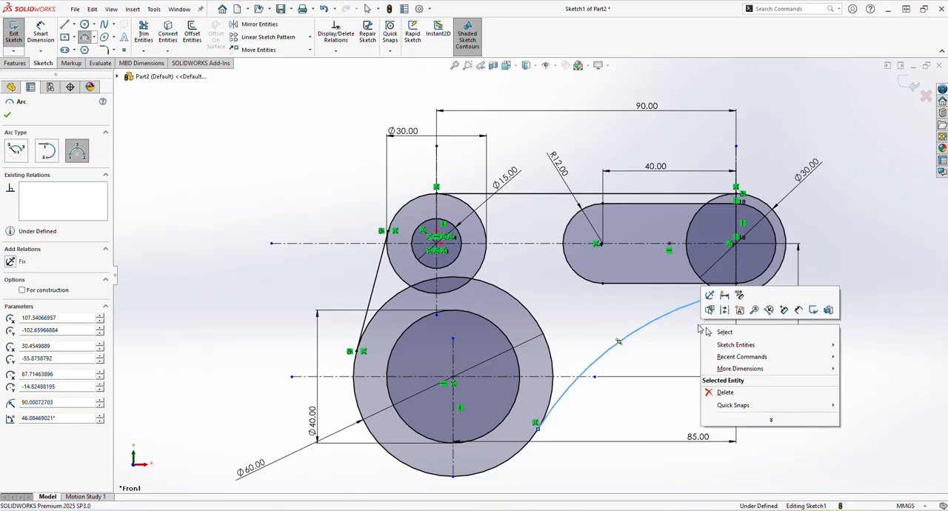
pyautogui.click(714, 332)
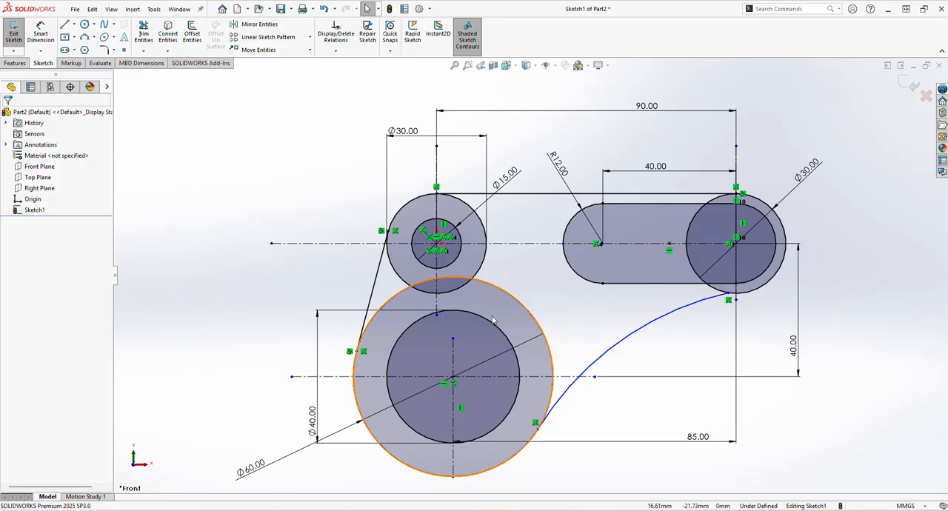
# - Set the radius of the arc between the 60 mm circle and the right 30 mm circle to 50 mm
pyautogui.click(40, 34)
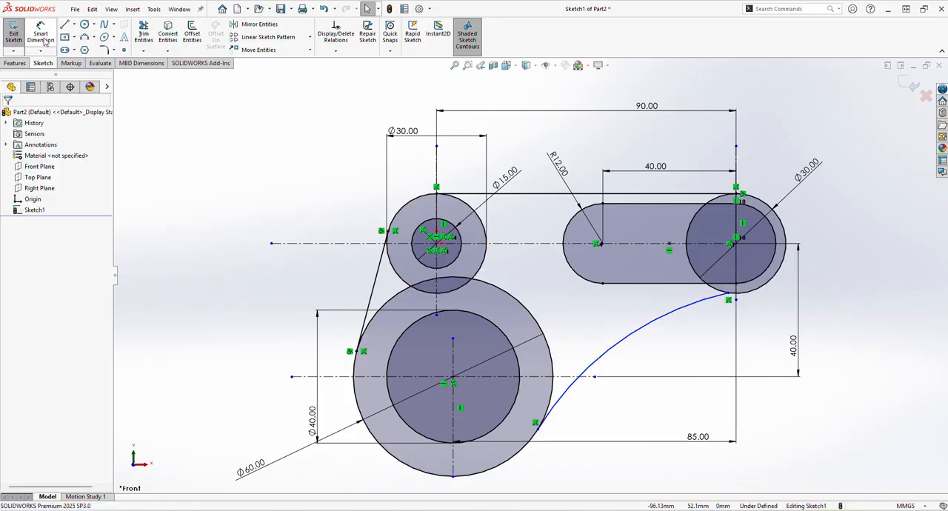
pyautogui.click(644, 325)
pyautogui.click(682, 356)
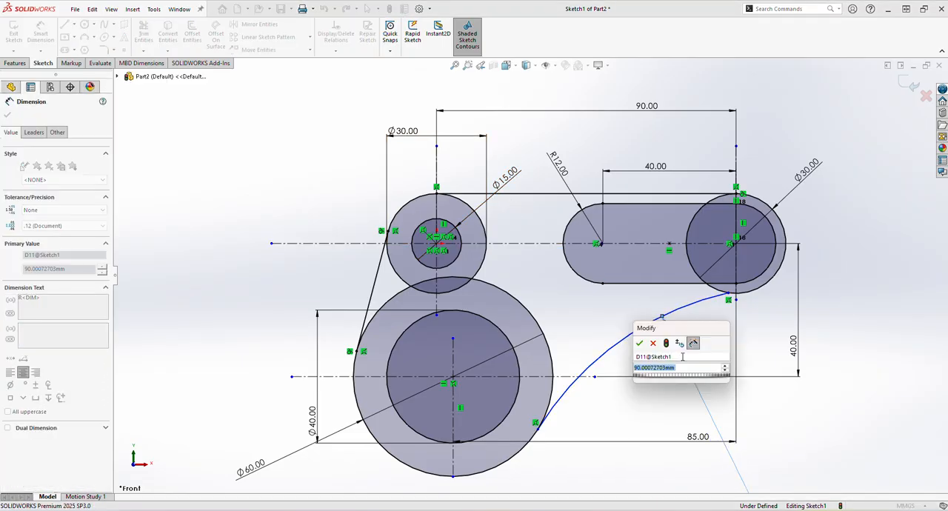
pyautogui.write('50')
pyautogui.press('Return')
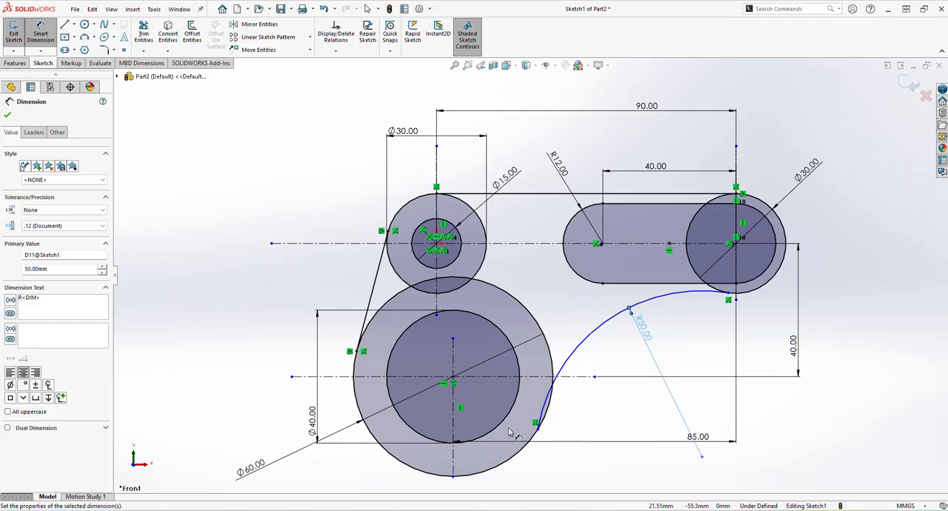
pyautogui.click(7, 114)
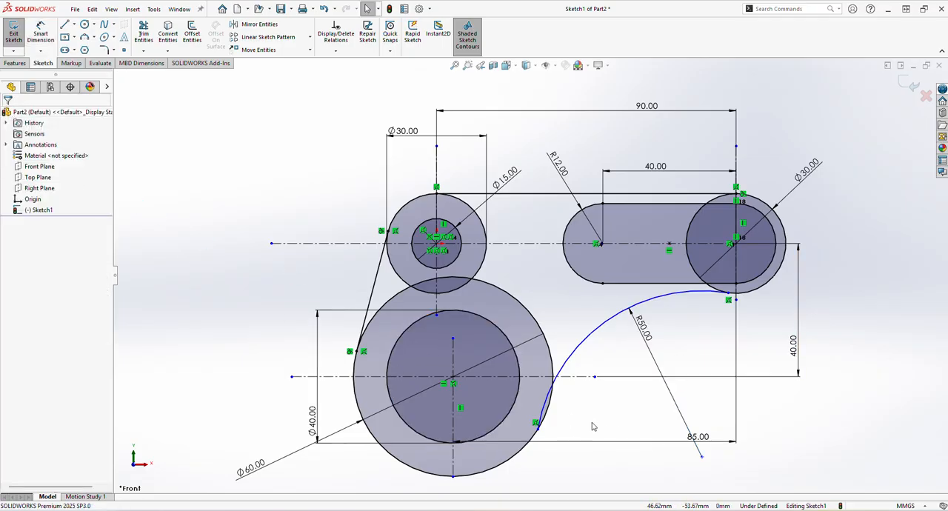
# - Make the R50 arc tangent to both the 60 mm circle and the right 30 mm circle
pyautogui.click(551, 360)
pyautogui.keyDown('ctrl'); pyautogui.click(561, 358); pyautogui.keyUp('ctrl')
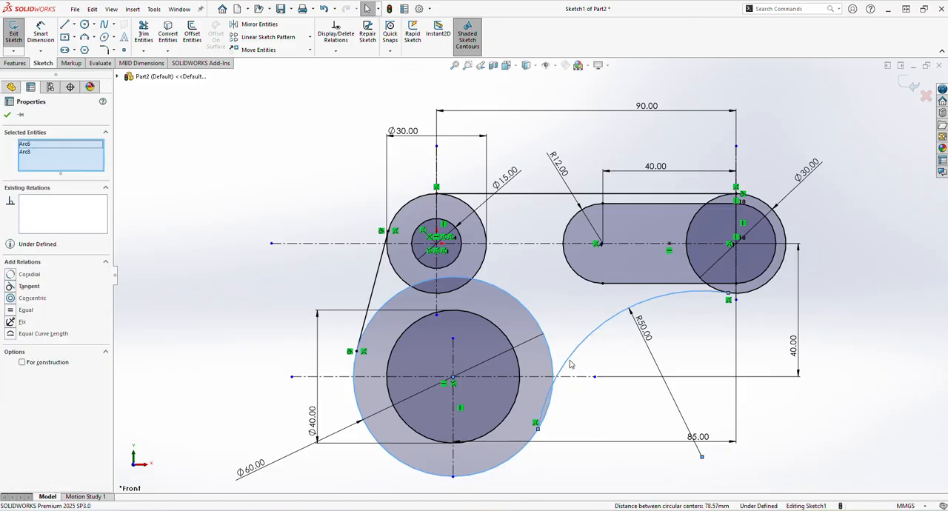
pyautogui.click(31, 286)
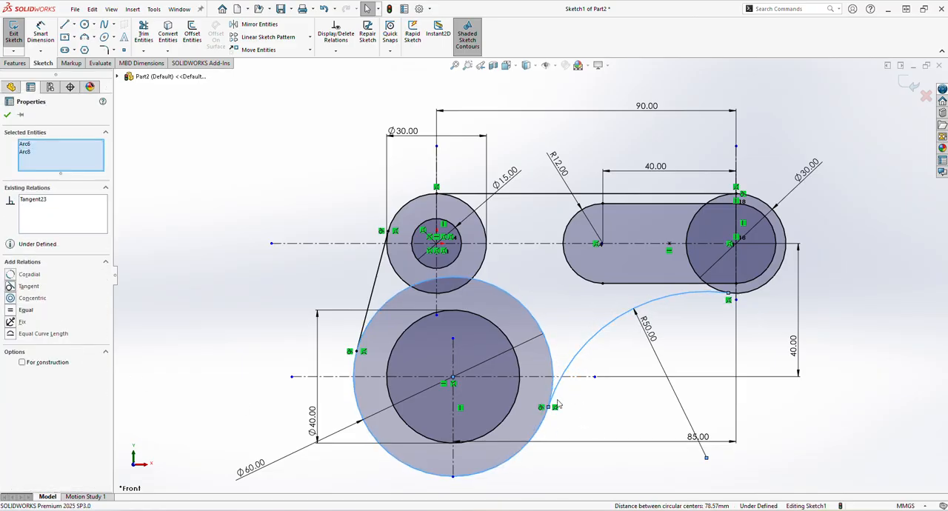
pyautogui.click(763, 293)
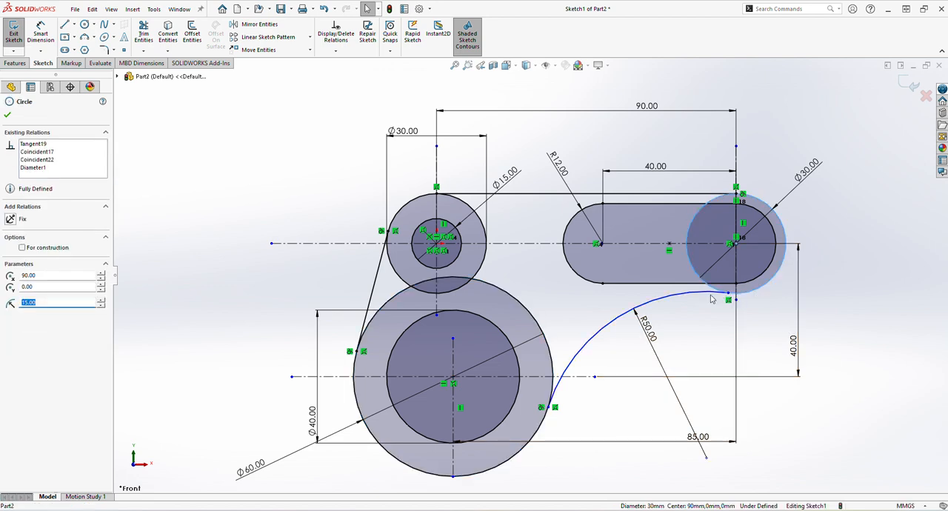
pyautogui.keyDown('ctrl'); pyautogui.click(601, 317); pyautogui.keyUp('ctrl')
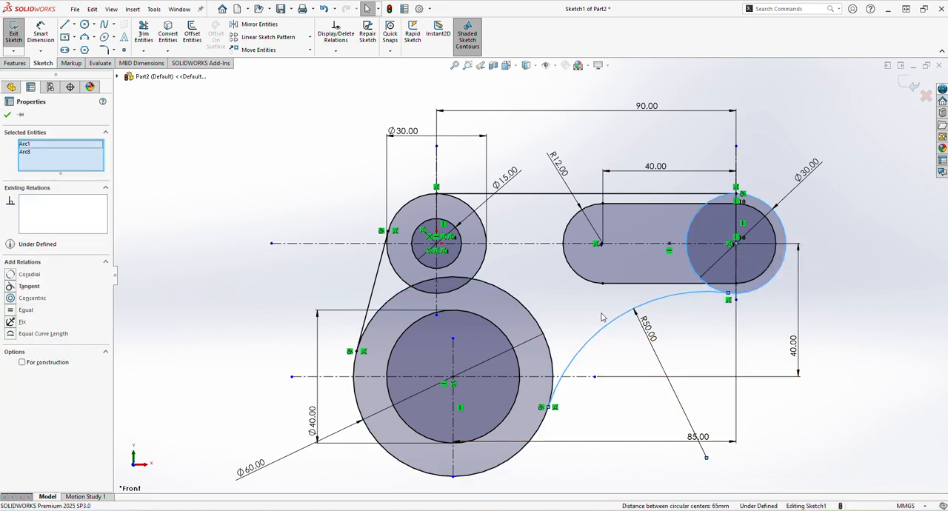
pyautogui.click(29, 286)
pyautogui.click(541, 289)
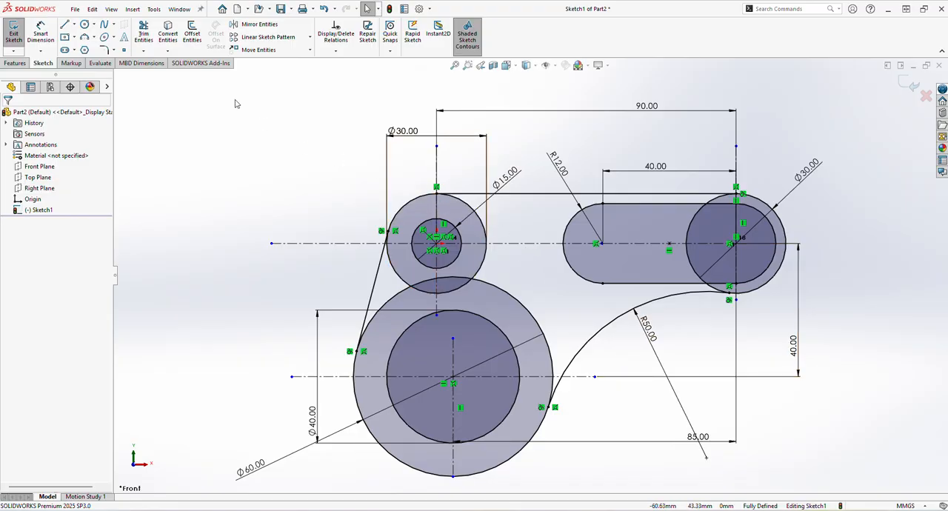
# - Trim the inner portions of the left 30 mm circle and the 60 mm circle that lie inside the bracket outline
pyautogui.click(143, 36)
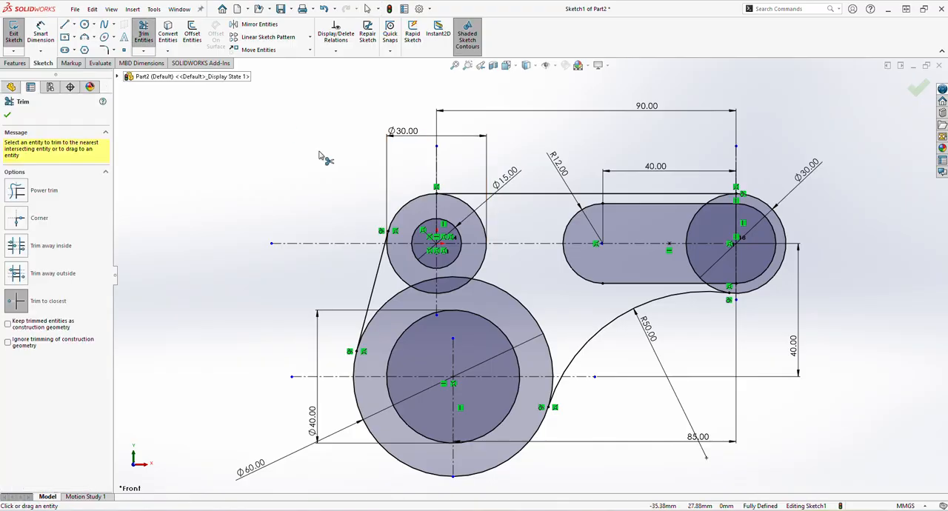
pyautogui.click(411, 288)
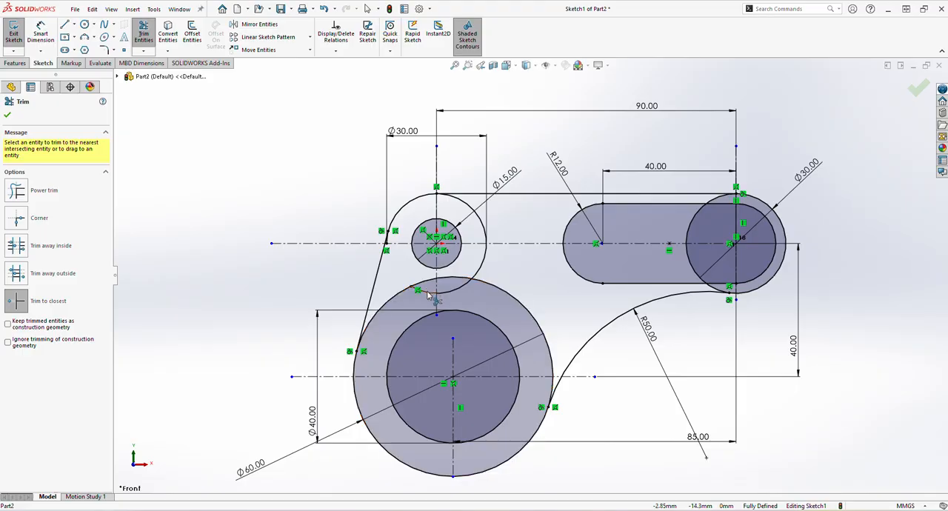
pyautogui.click(427, 294)
pyautogui.click(456, 289)
pyautogui.click(482, 284)
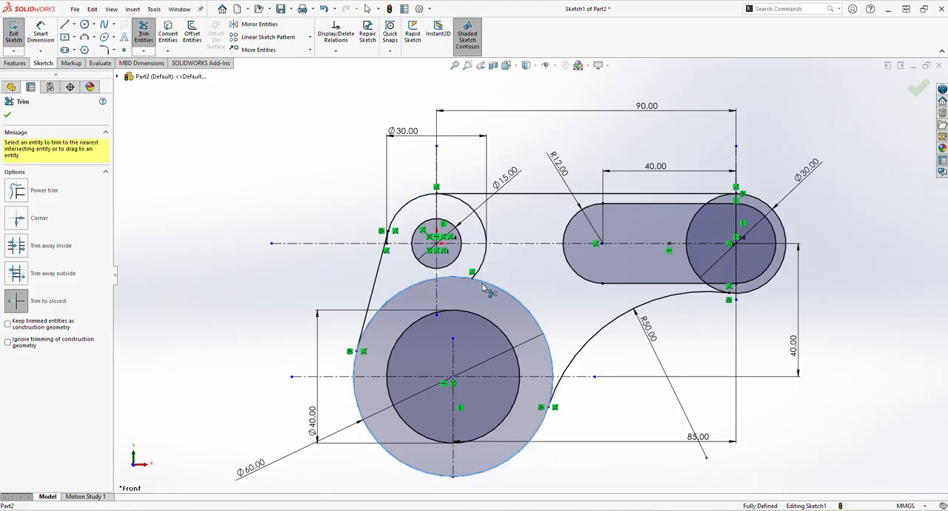
pyautogui.click(482, 288)
pyautogui.click(475, 268)
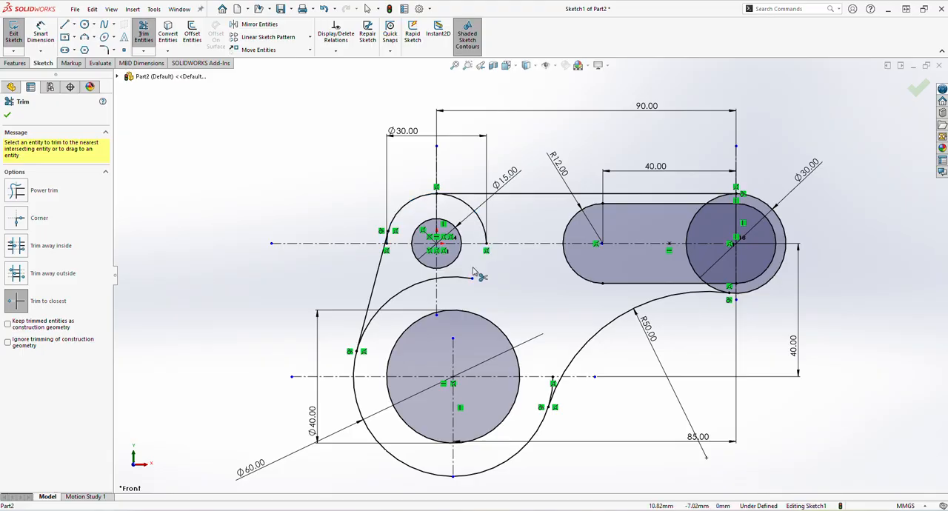
pyautogui.click(456, 280)
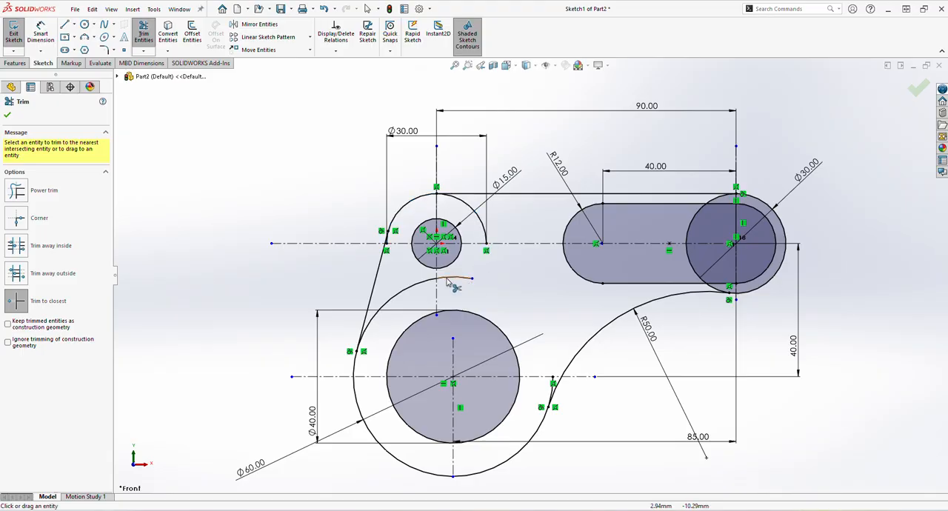
pyautogui.click(413, 289)
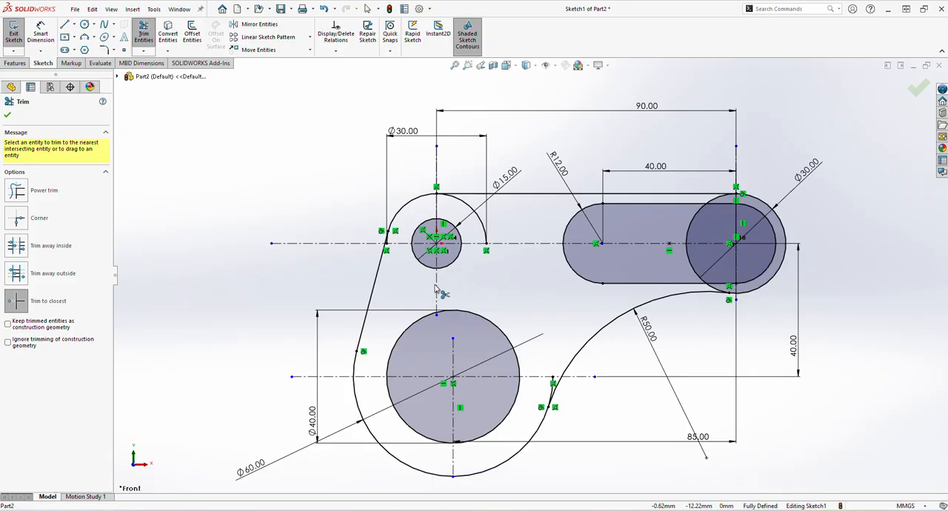
pyautogui.click(485, 236)
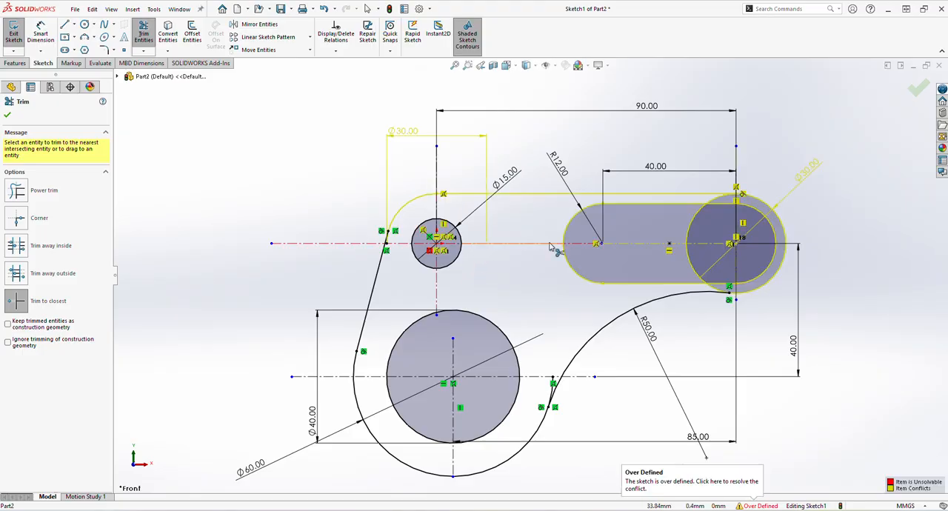
# - Trim the inner side of the right 30 mm circle and the leftover 60 mm circle segment above the R50 arc's lower end
pyautogui.click(691, 249)
pyautogui.click(689, 232)
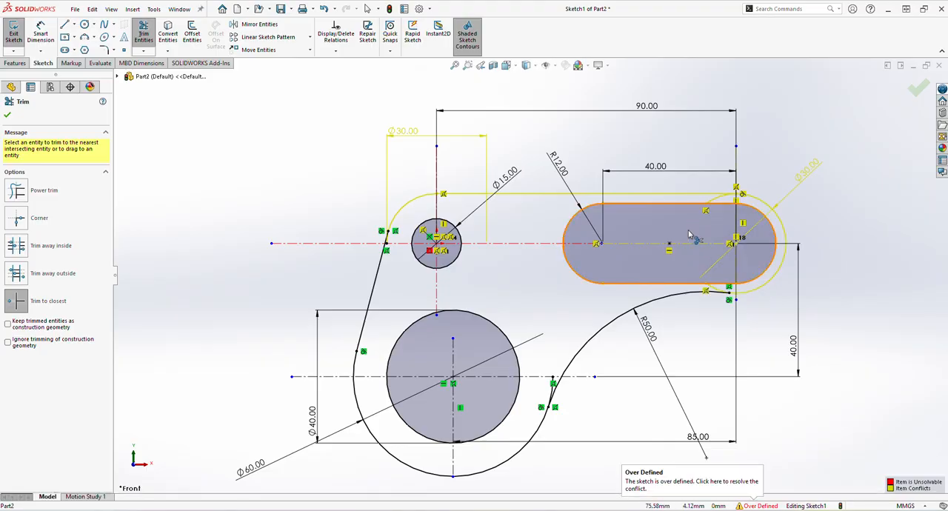
pyautogui.click(716, 202)
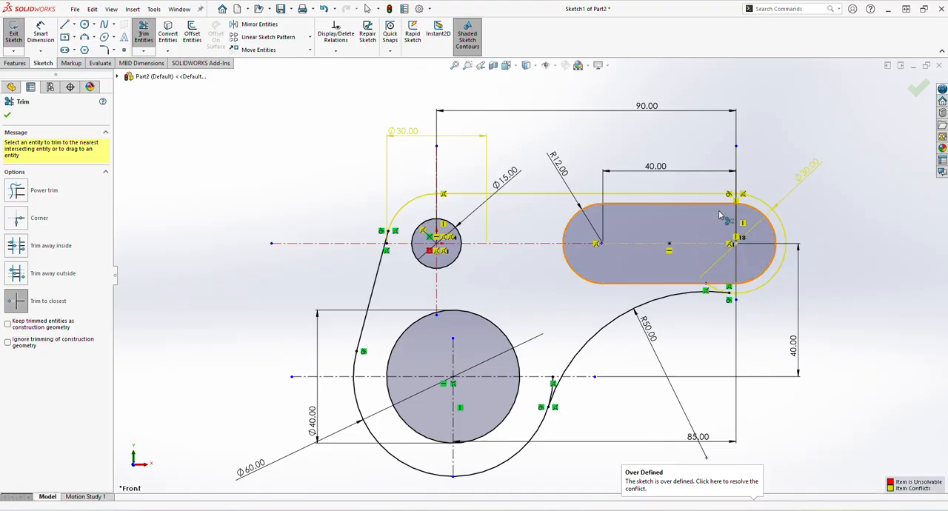
pyautogui.click(717, 291)
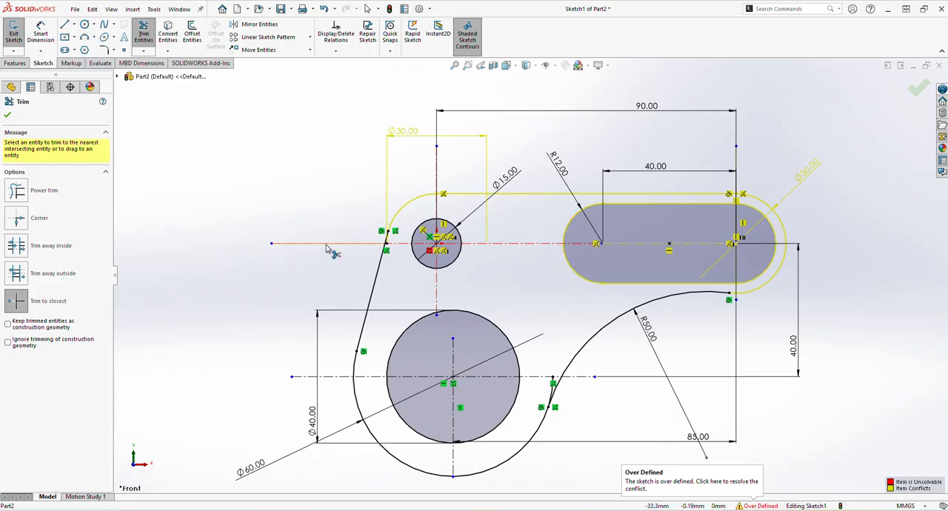
pyautogui.click(552, 395)
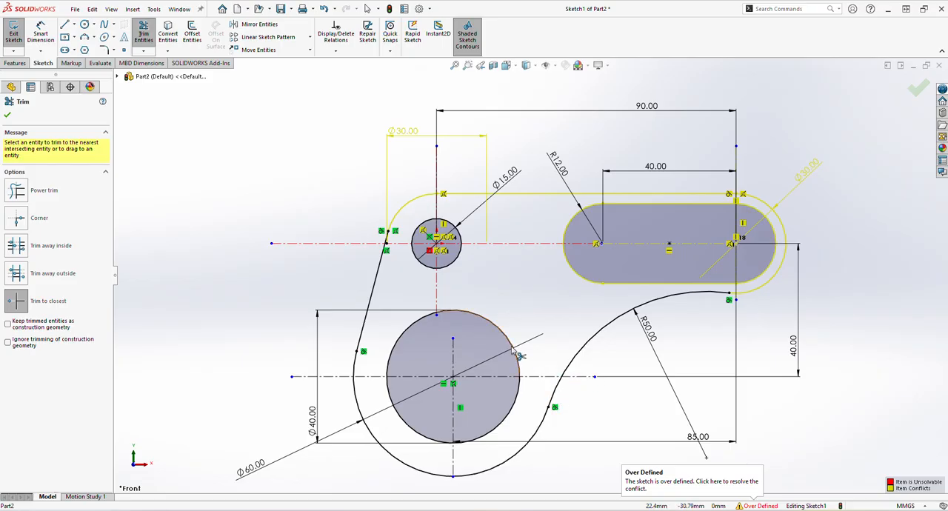
pyautogui.click(8, 115)
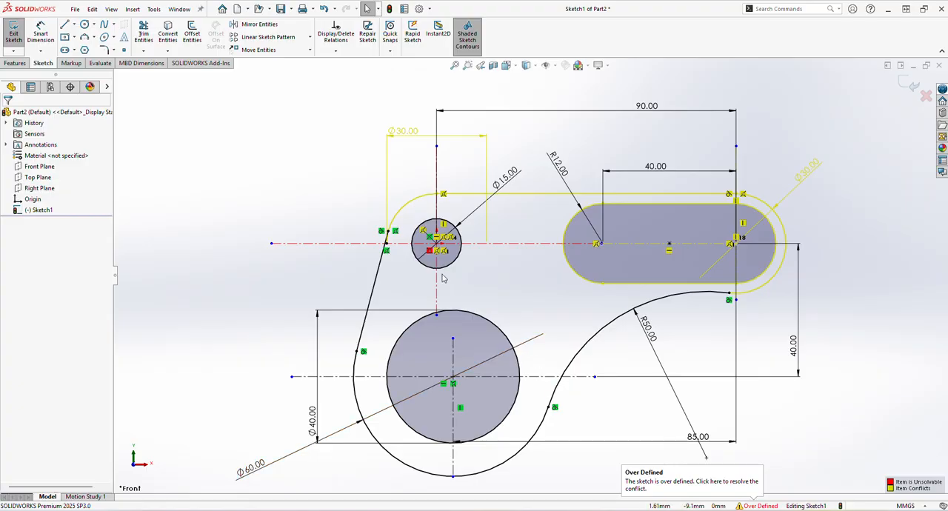
# - Delete the conflicting 30 mm diameter dimension on the upper-left arc
pyautogui.click(402, 131)
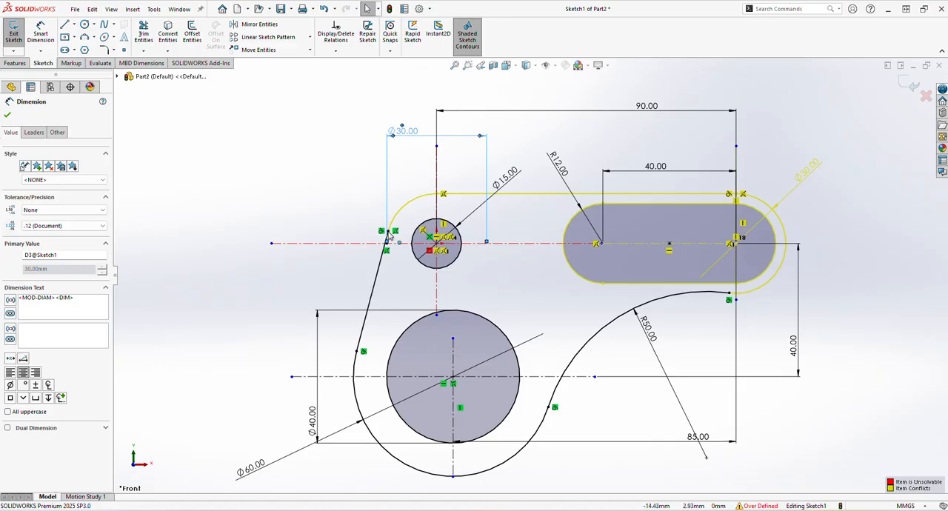
pyautogui.press('Delete')
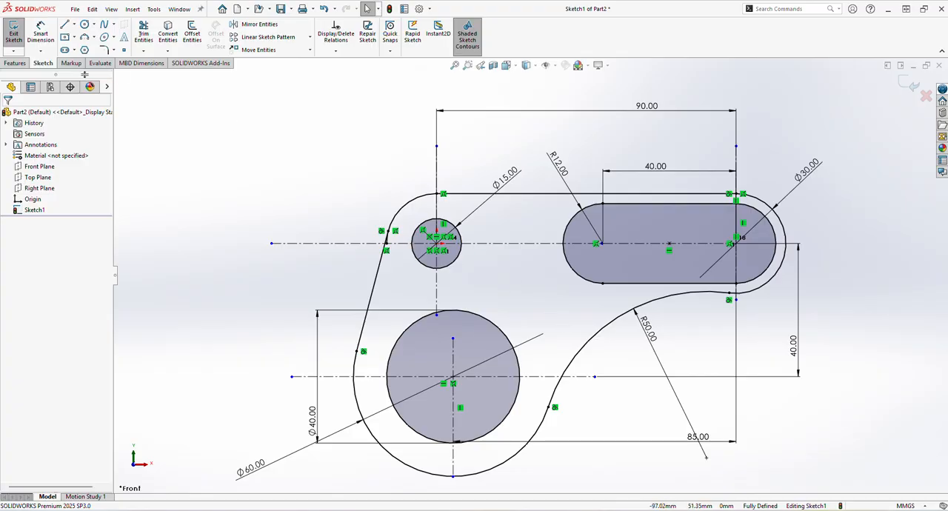
# - Extrude the bracket region around the two holes and the slot as a blind 15 mm boss
pyautogui.click(15, 63)
pyautogui.click(18, 34)
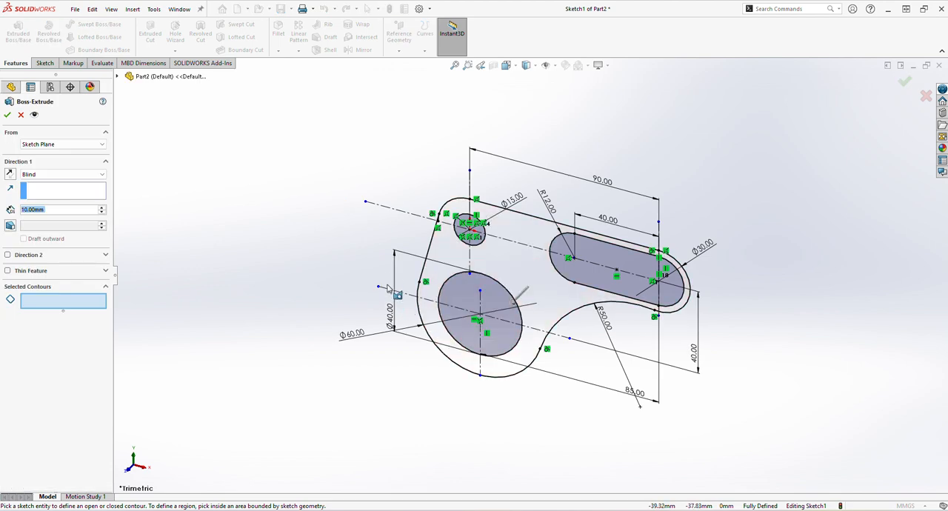
pyautogui.write('15')
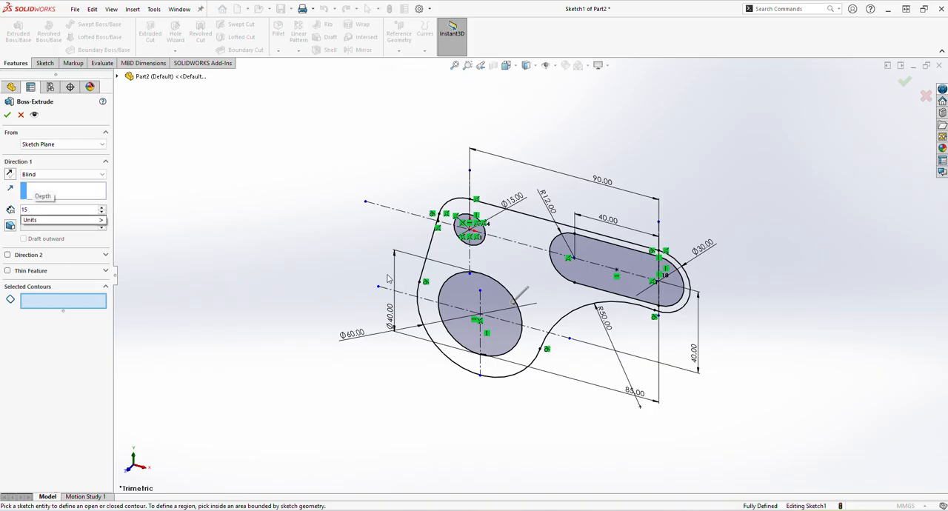
pyautogui.press('Return')
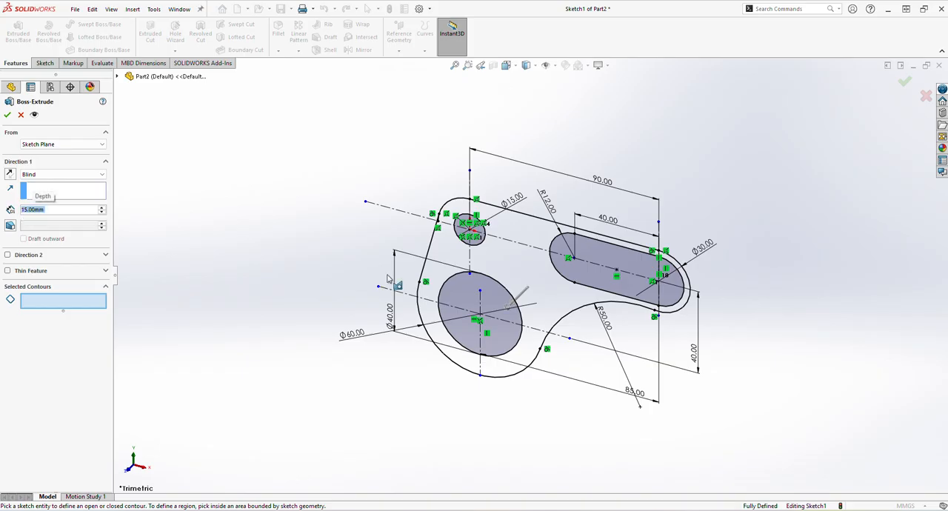
pyautogui.click(555, 312)
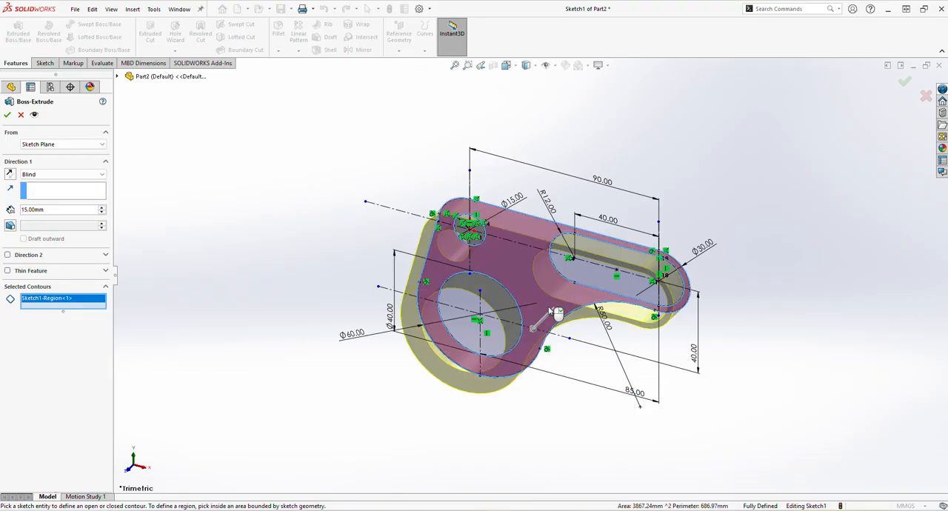
pyautogui.press('Return')
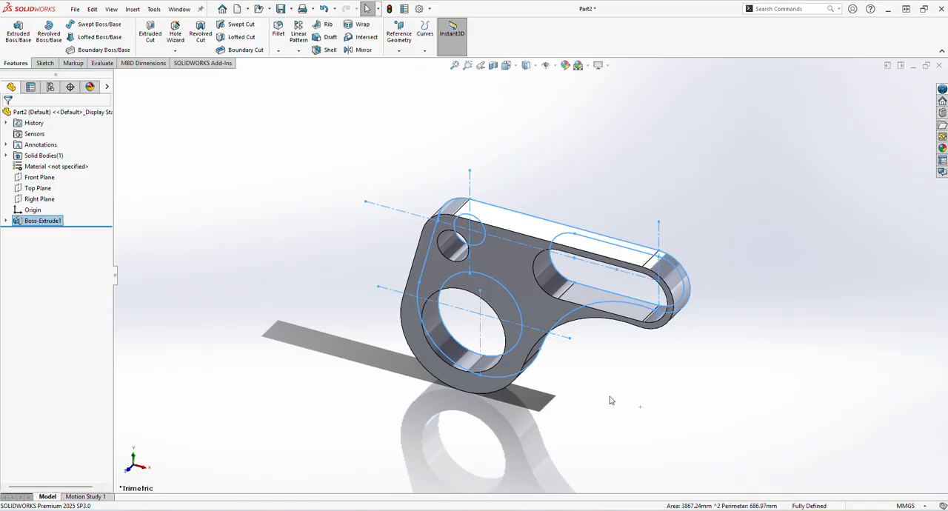
pyautogui.click(610, 399)
# - Start a sketch on the bracket's front face and convert the 40 mm hole's edge into a sketch circle
pyautogui.moveTo(728, 461)
pyautogui.mouseDown(button='middle')
pyautogui.moveTo(770, 376)
pyautogui.moveTo(778, 393)
pyautogui.moveTo(757, 399)
pyautogui.mouseUp(button='middle')
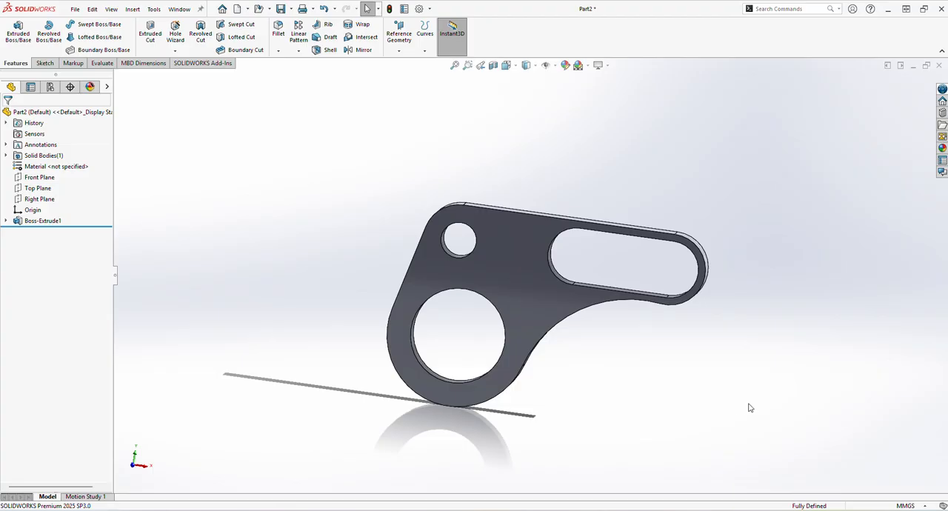
pyautogui.click(522, 295)
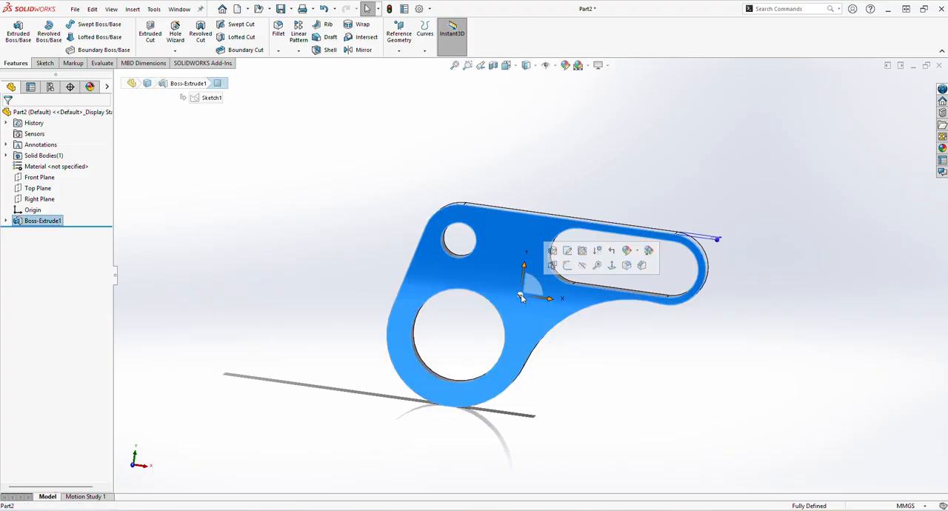
pyautogui.click(567, 265)
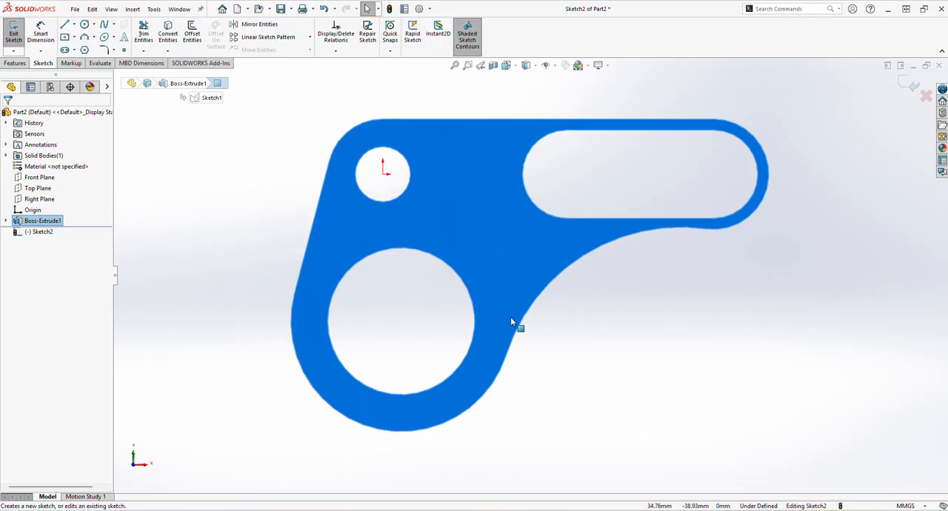
pyautogui.click(388, 254)
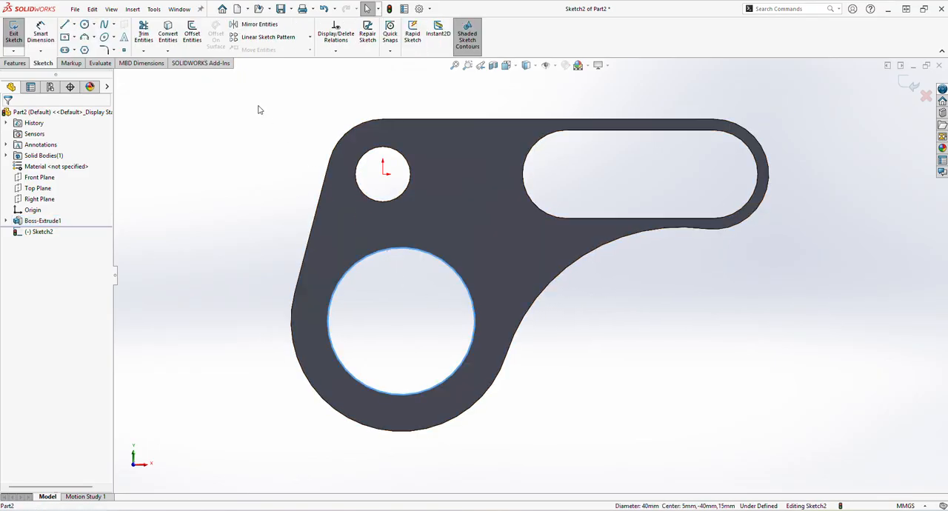
pyautogui.click(169, 34)
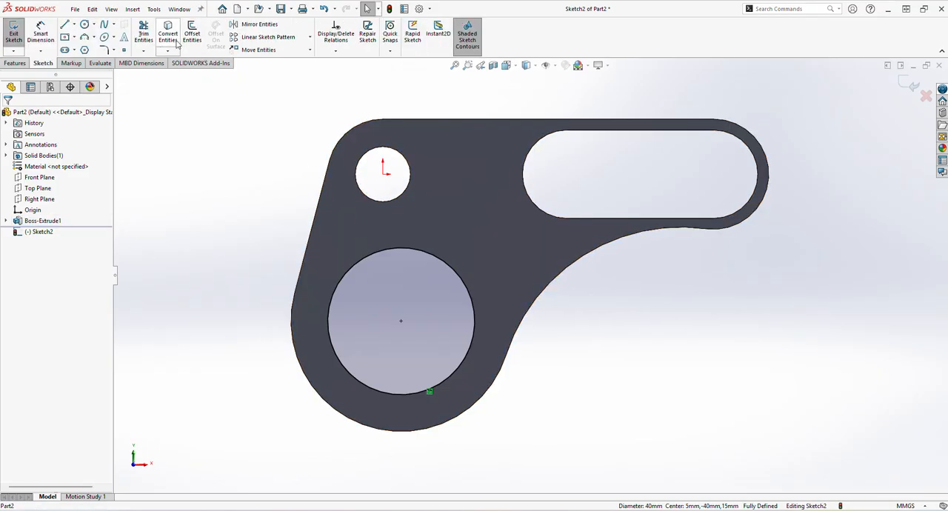
# - Sketch a circle concentric with the converted 40 mm circle and set its diameter to 20 mm
pyautogui.click(84, 24)
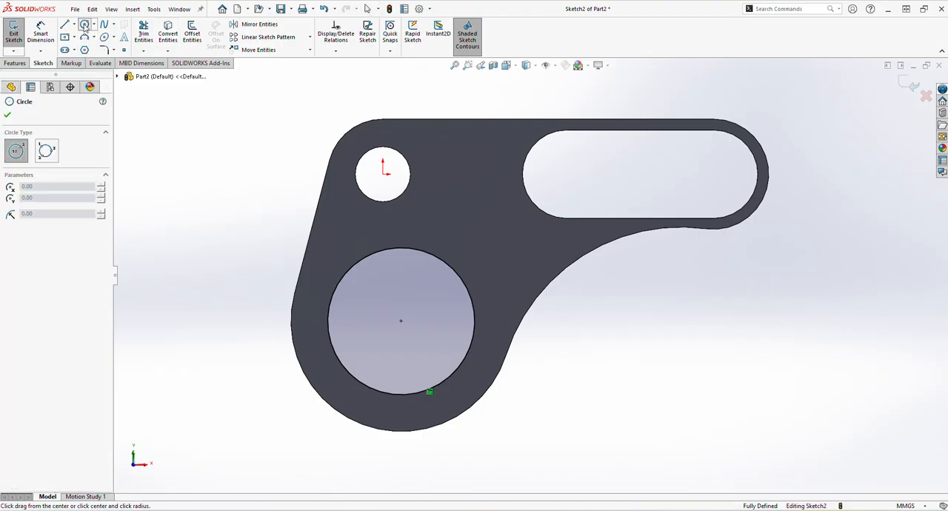
pyautogui.click(400, 320)
pyautogui.click(428, 293)
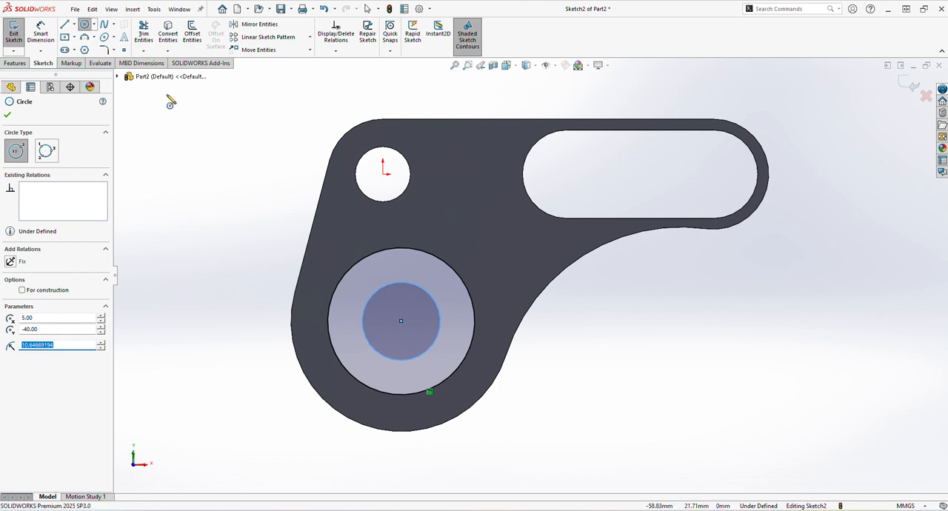
pyautogui.click(41, 39)
pyautogui.click(368, 345)
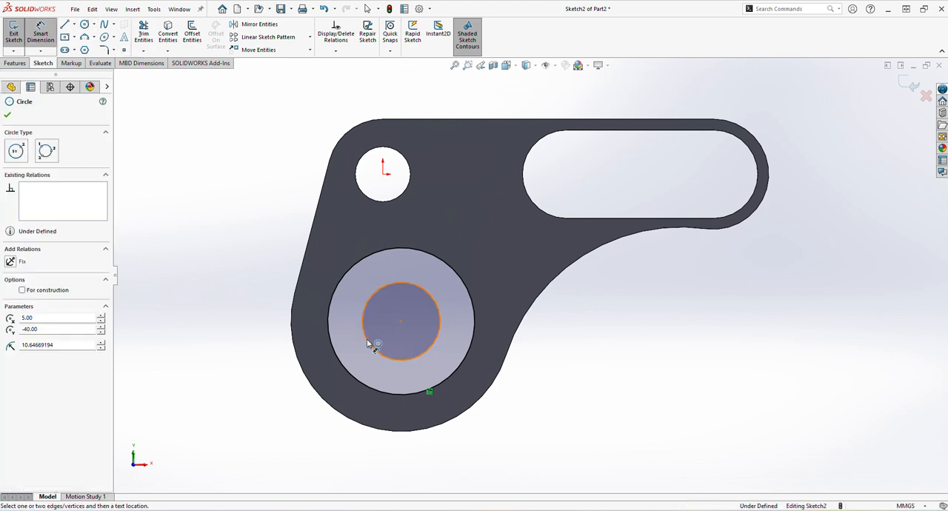
pyautogui.click(244, 377)
pyautogui.write('20')
pyautogui.press('Return')
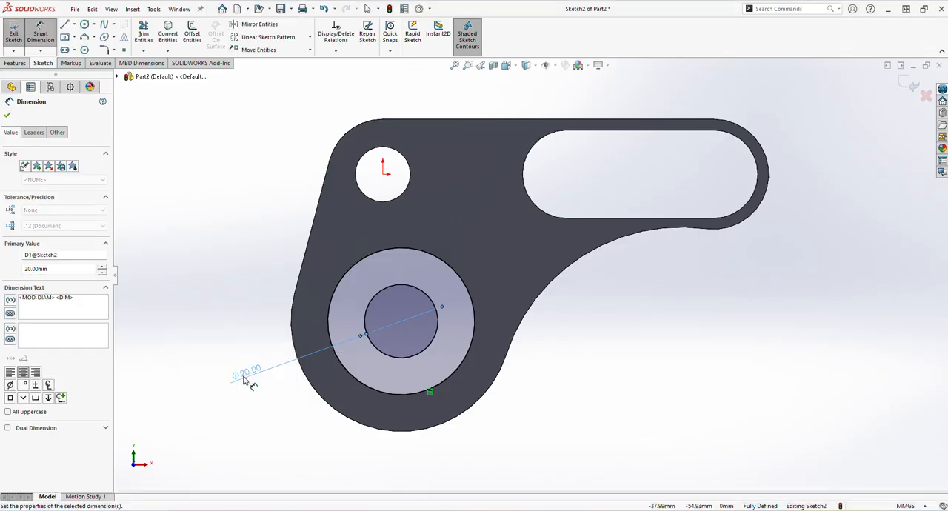
# - Extrude the ring between the 20 mm and 40 mm circles as a blind 20 mm boss with merged result
pyautogui.click(15, 63)
pyautogui.click(19, 34)
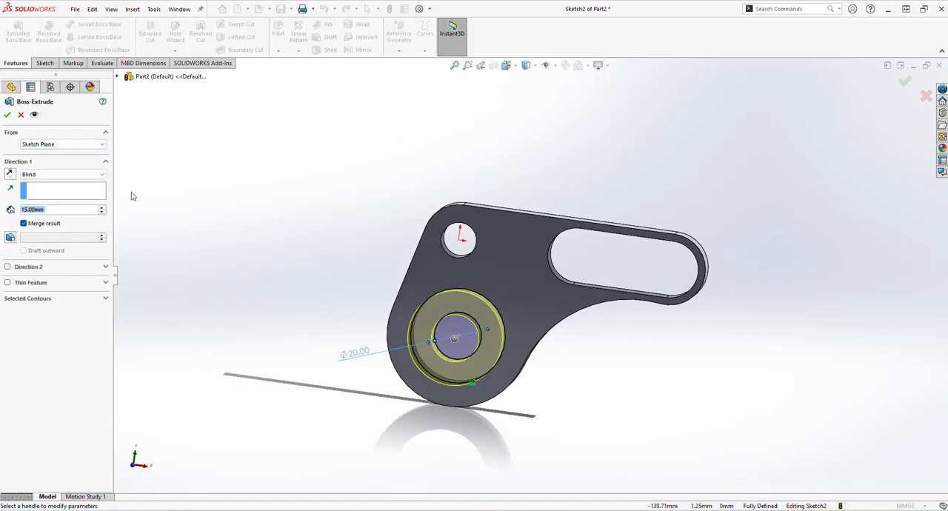
pyautogui.write('20')
pyautogui.press('Return')
pyautogui.press('Return')
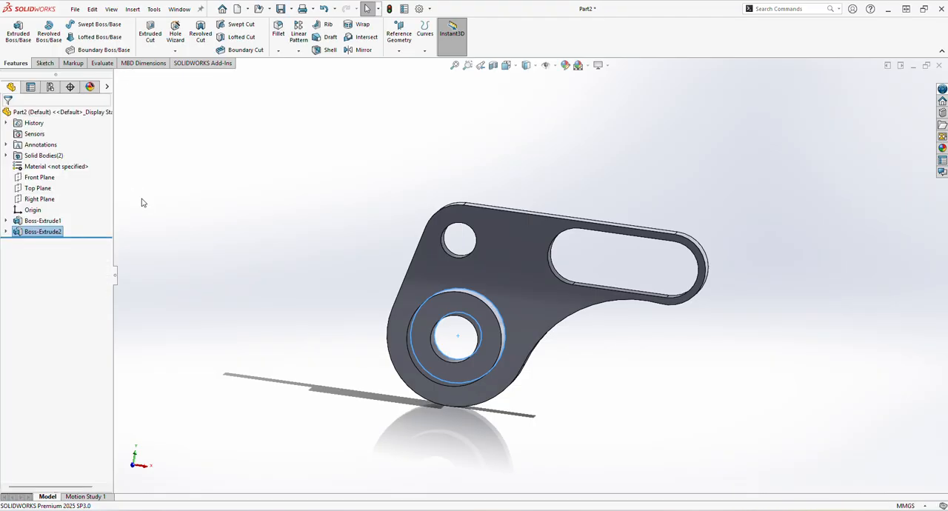
pyautogui.moveTo(447, 484); pyautogui.dragTo(432, 419, button='middle')
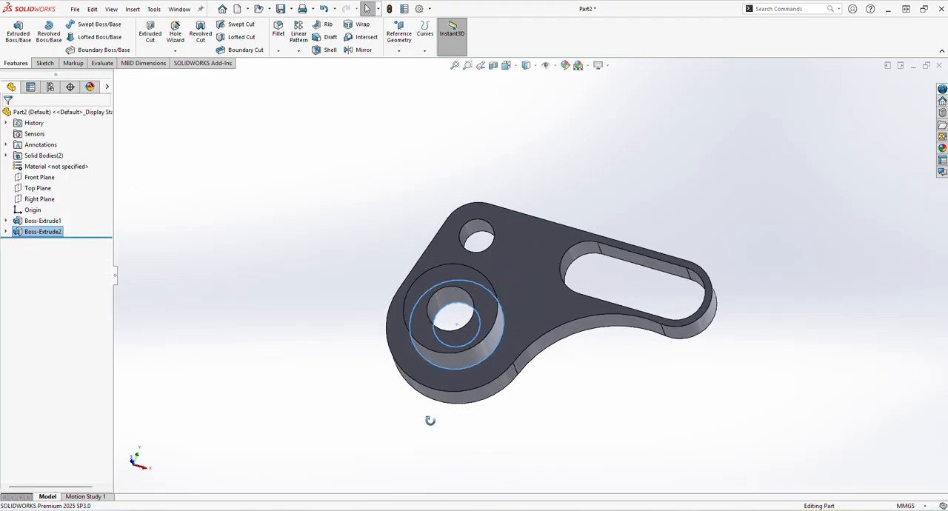
# - Compare the bracket with the Exercise-10 reference drawing, then return to SOLIDWORKS and show the model in isometric view
pyautogui.click(558, 401)
pyautogui.moveTo(558, 401); pyautogui.dragTo(575, 415, button='middle')
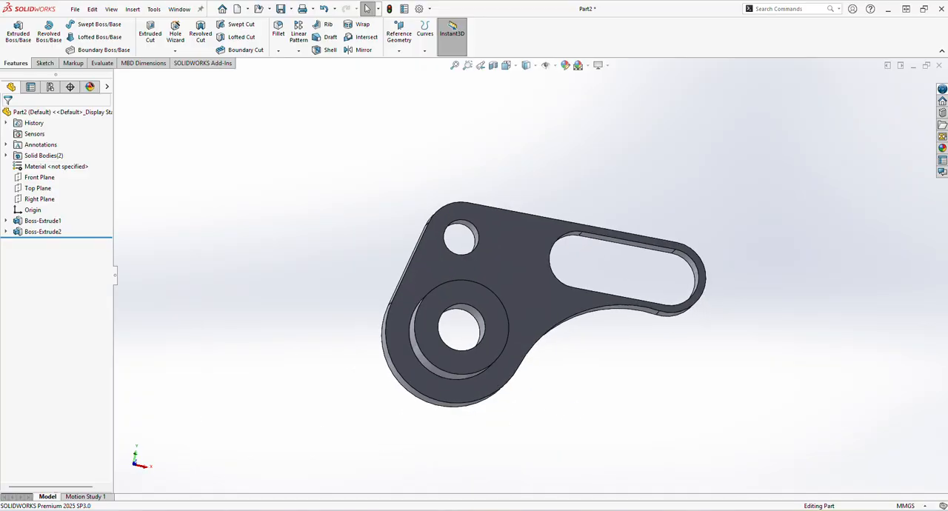
pyautogui.hotkey('alt', 'Tab')
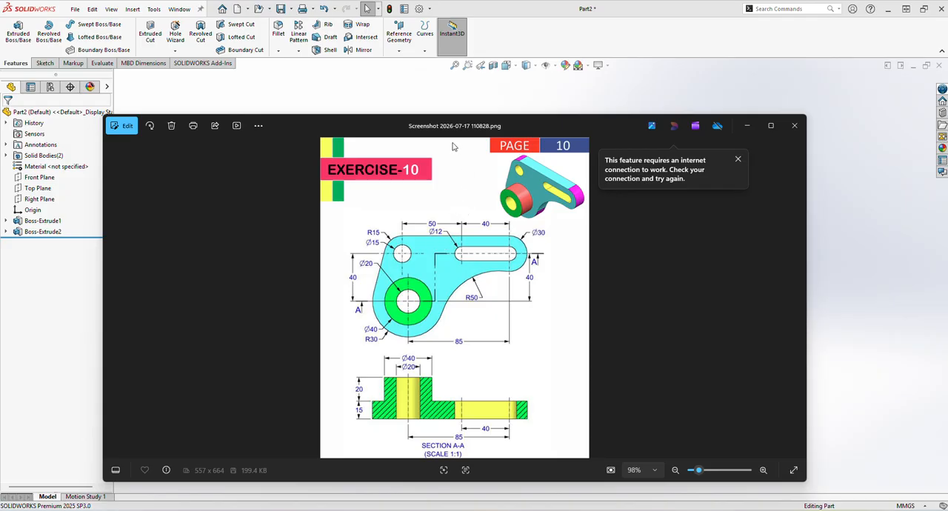
pyautogui.moveTo(478, 127); pyautogui.dragTo(0, 99)
pyautogui.moveTo(566, 361); pyautogui.dragTo(541, 417, button='middle')
pyautogui.click(506, 65)
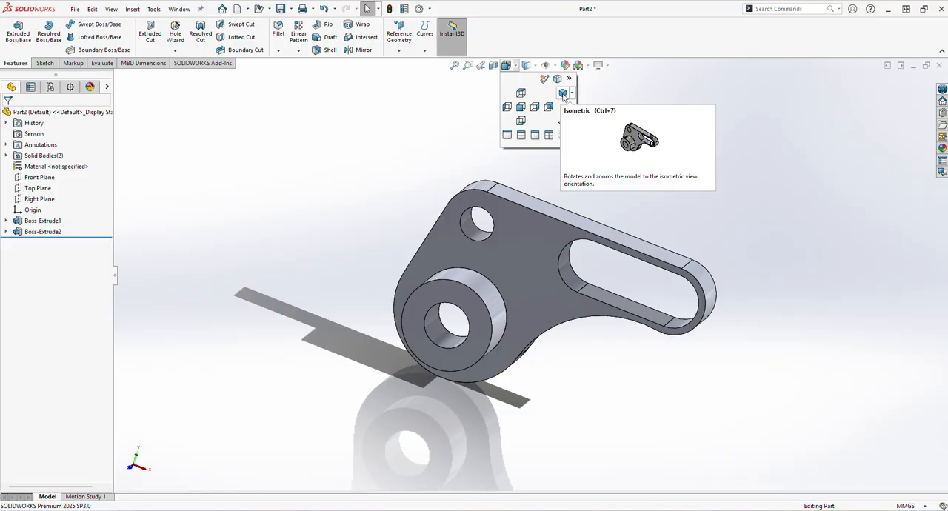
pyautogui.click(563, 94)
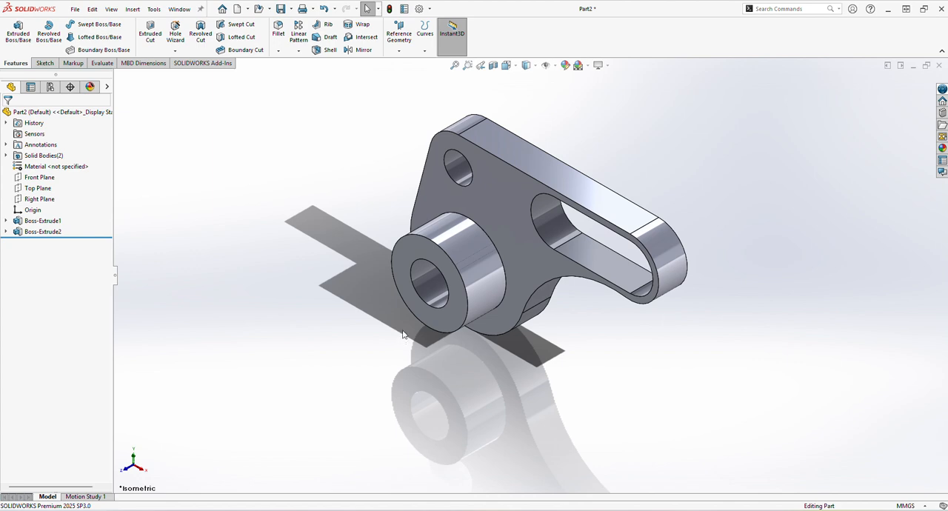
# - Inspect the dimensions of the bracket plate and the cylindrical boss, and clear the selection
pyautogui.click(511, 250)
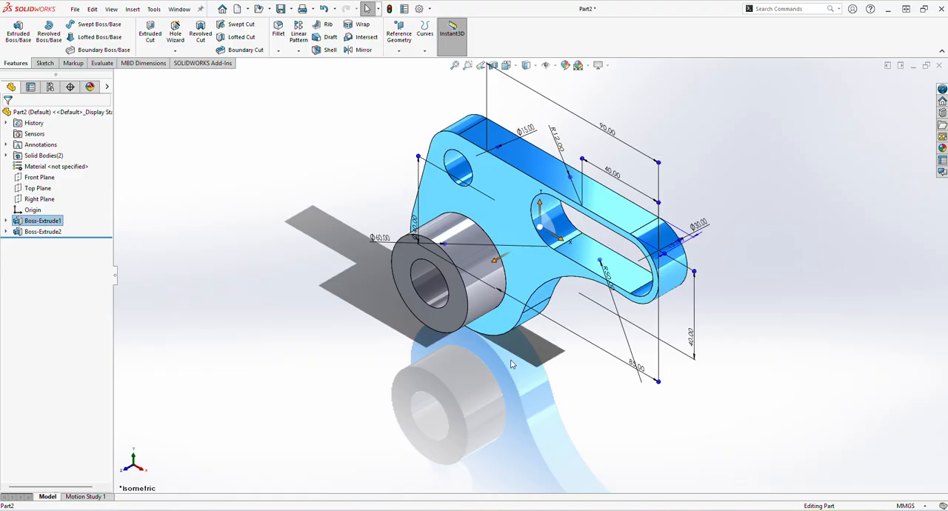
pyautogui.click(481, 310)
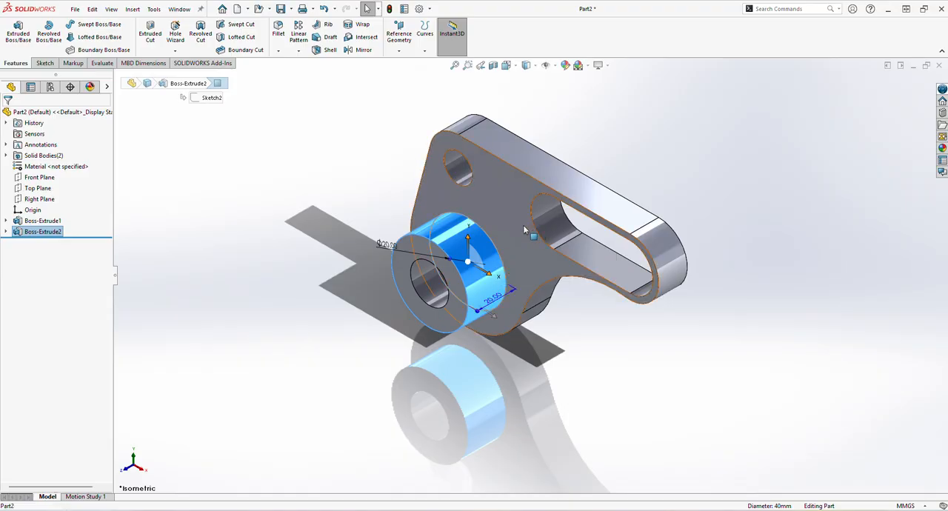
pyautogui.keyDown('ctrl'); pyautogui.click(518, 307); pyautogui.keyUp('ctrl')
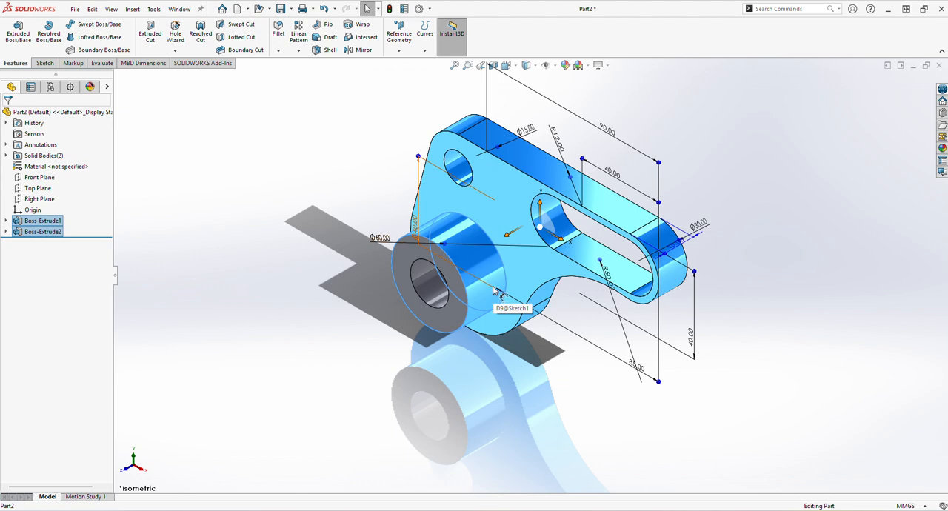
pyautogui.press('Escape')
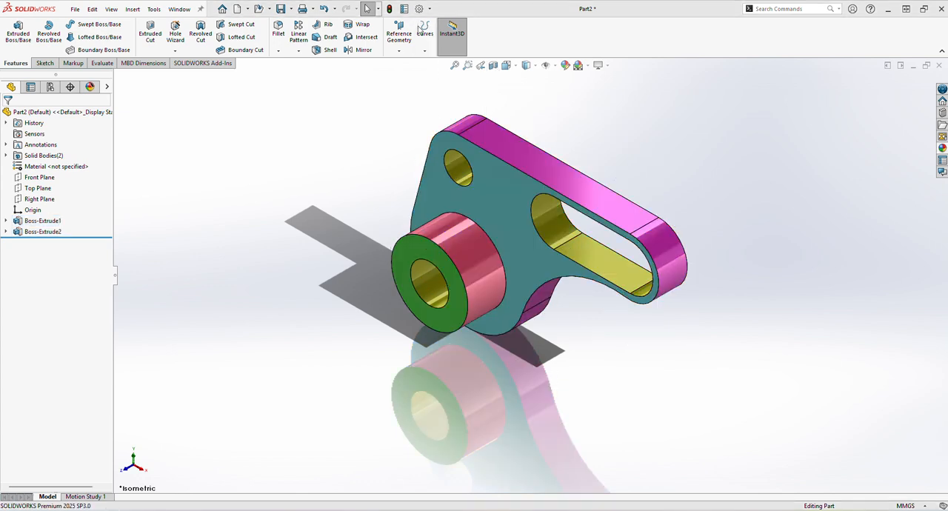
# - Open appearance editing for the coloured bracket
pyautogui.click(564, 65)
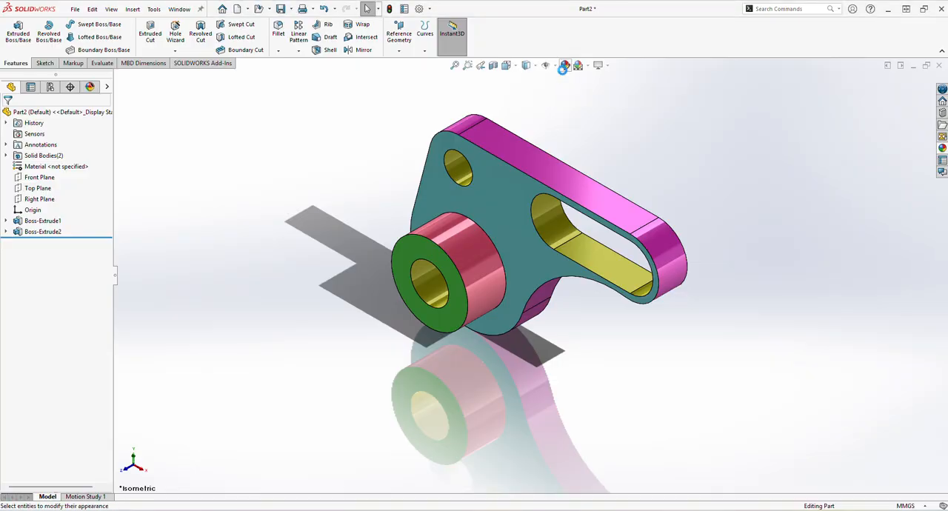